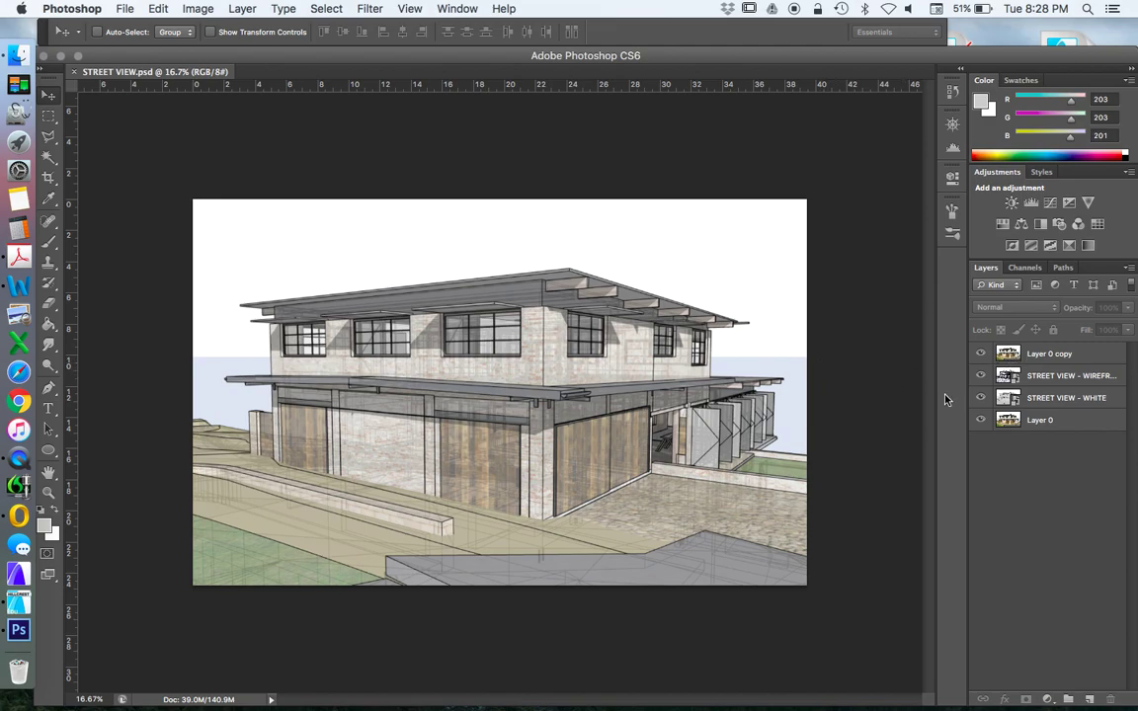
Select the Layer 0 copy layer, which sits at 39% opacity, in the Layers panel
{"action": "left_click", "coordinate": [1049, 357]}
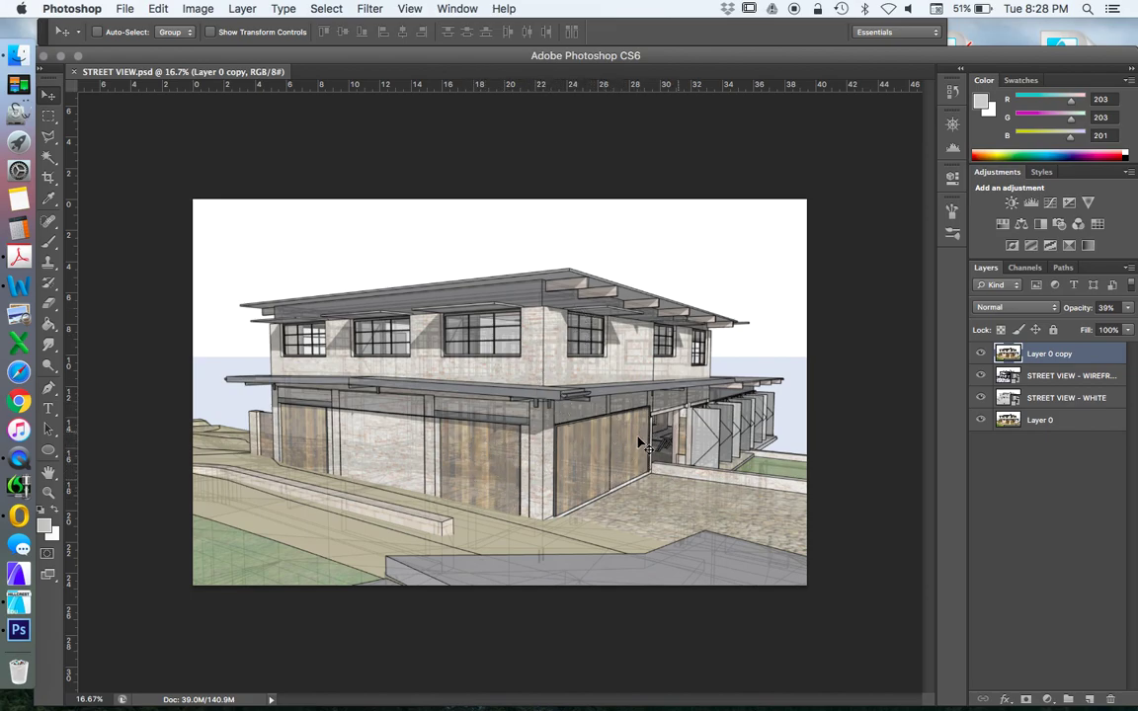
Desaturate Layer 0 copy to -100 saturation with Hue/Saturation, then hide Layer 0
{"action": "left_click", "coordinate": [202, 8]}
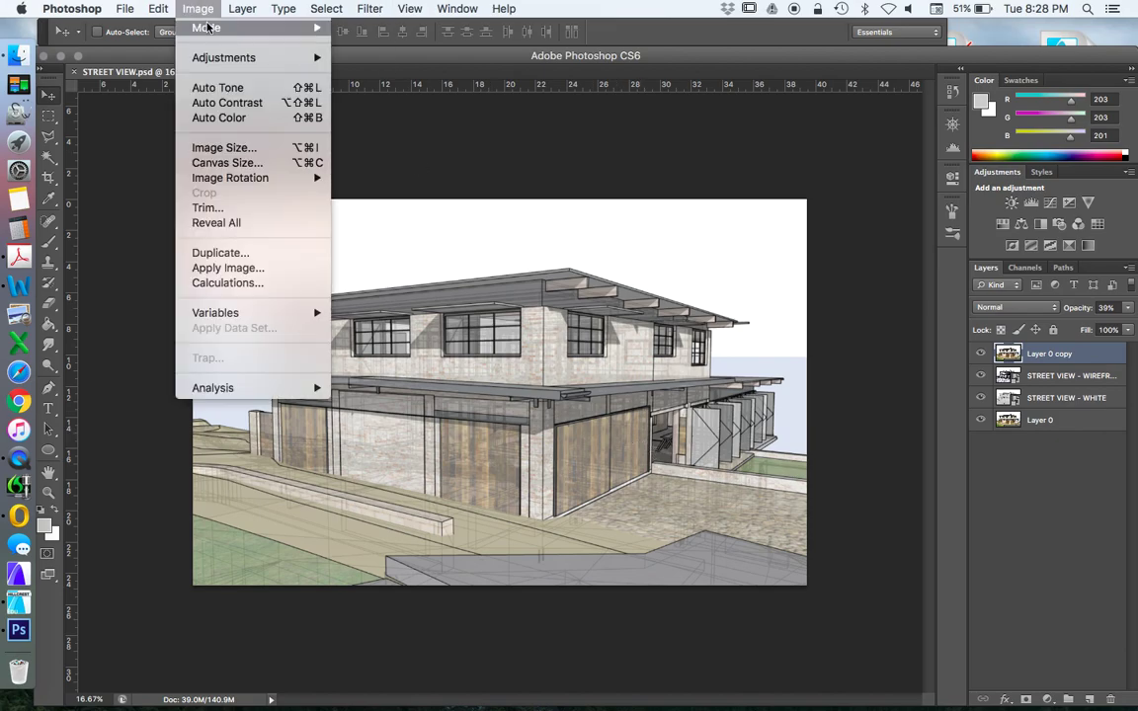
{"action": "mouse_move", "coordinate": [213, 61]}
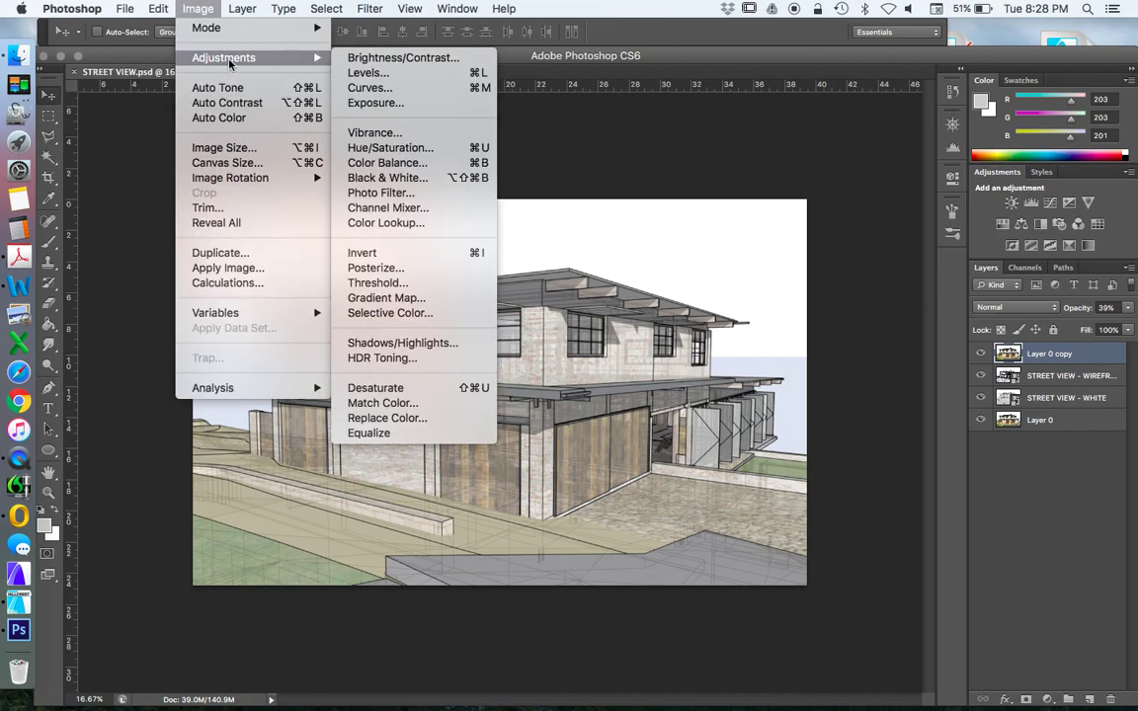
{"action": "left_click", "coordinate": [390, 147]}
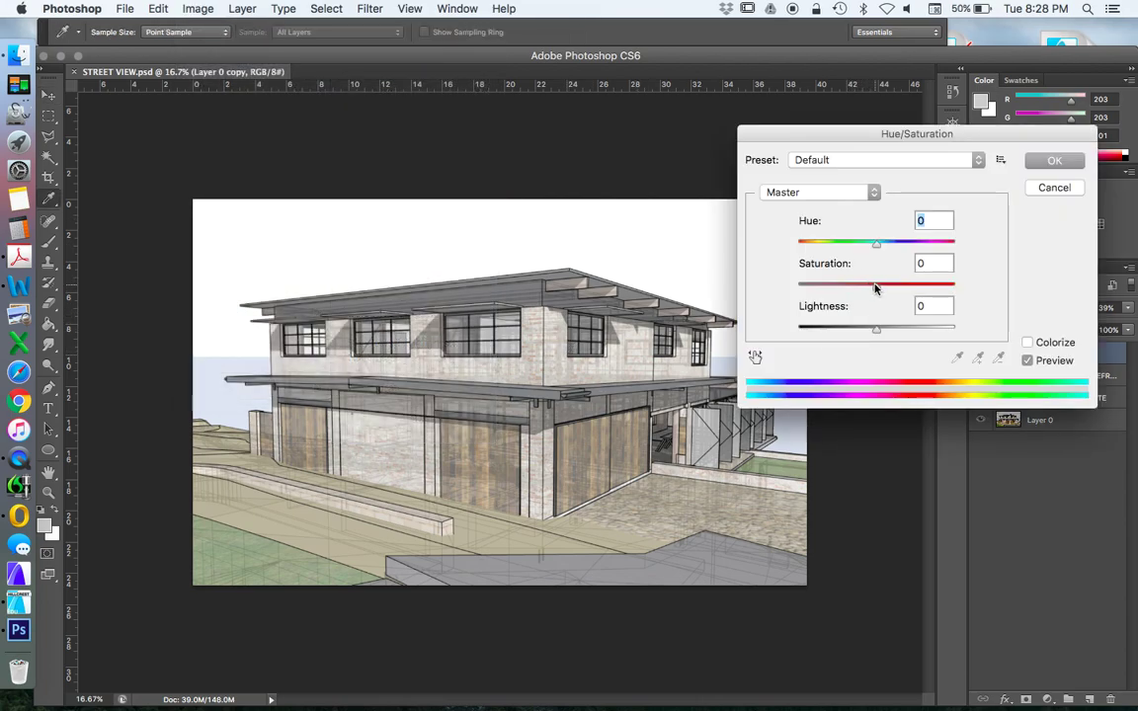
{"action": "left_click_drag", "start_coordinate": [878, 288], "coordinate": [713, 293]}
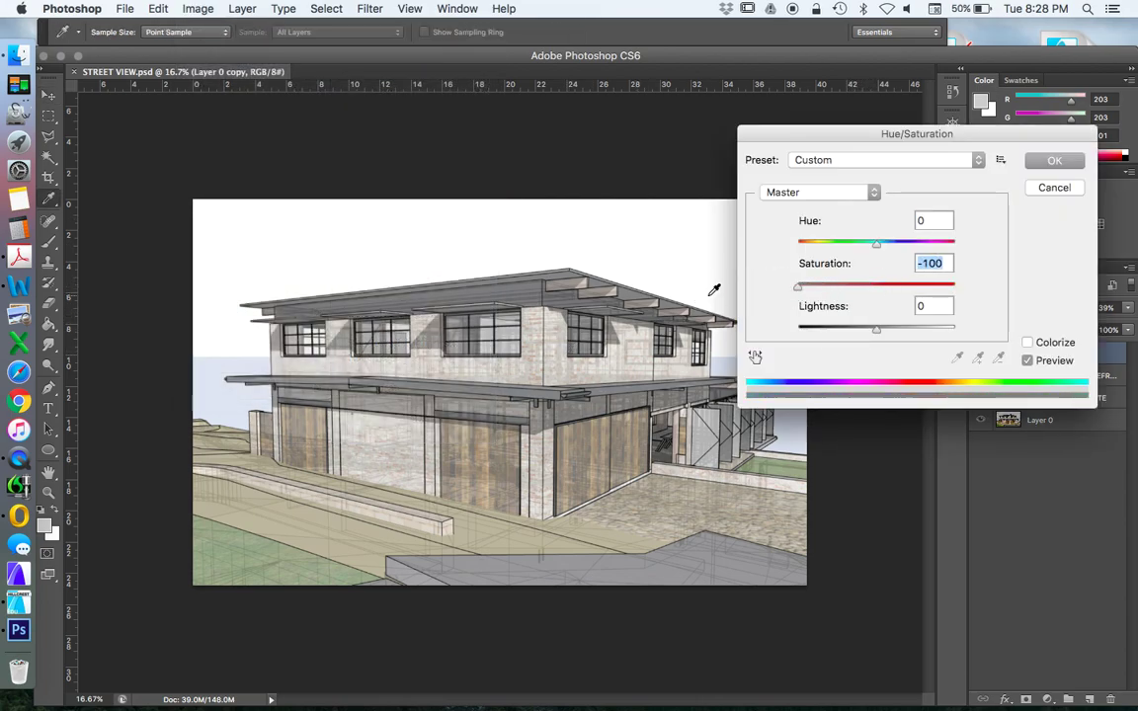
{"action": "left_click", "coordinate": [1055, 161]}
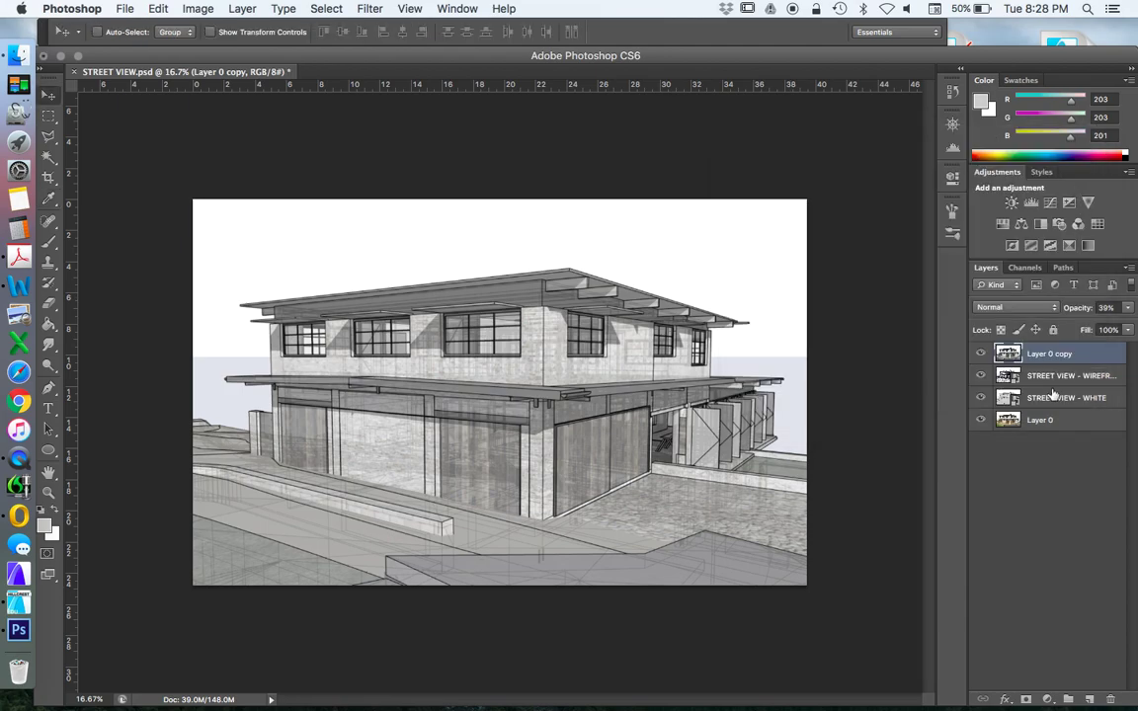
{"action": "left_click", "coordinate": [980, 420]}
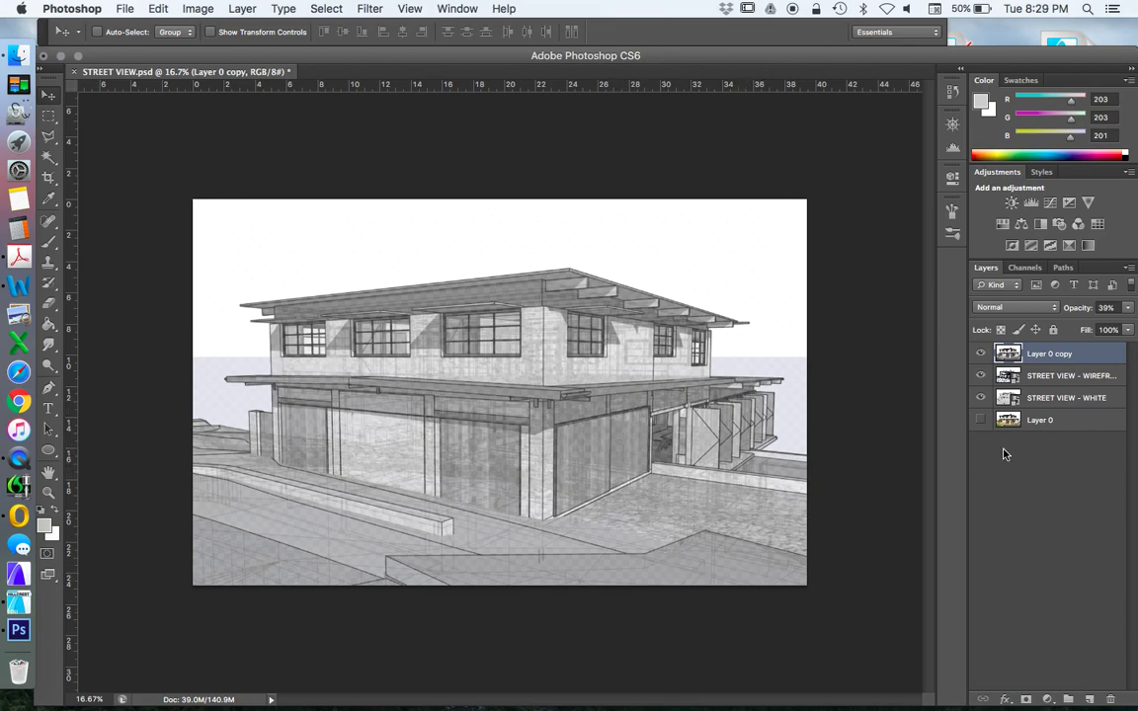
Create a new Layer 1 with no colour tag and move it below Layer 0
{"action": "left_click", "coordinate": [1037, 427]}
{"action": "left_click", "coordinate": [242, 8]}
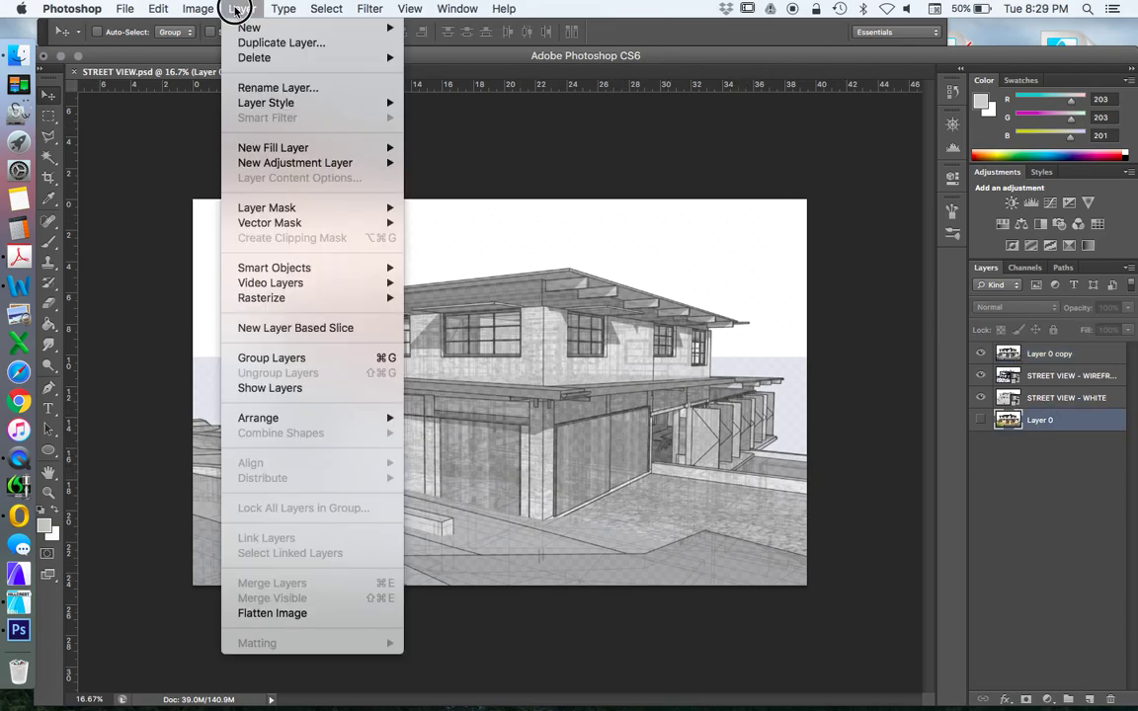
{"action": "mouse_move", "coordinate": [246, 27]}
{"action": "left_click", "coordinate": [516, 34]}
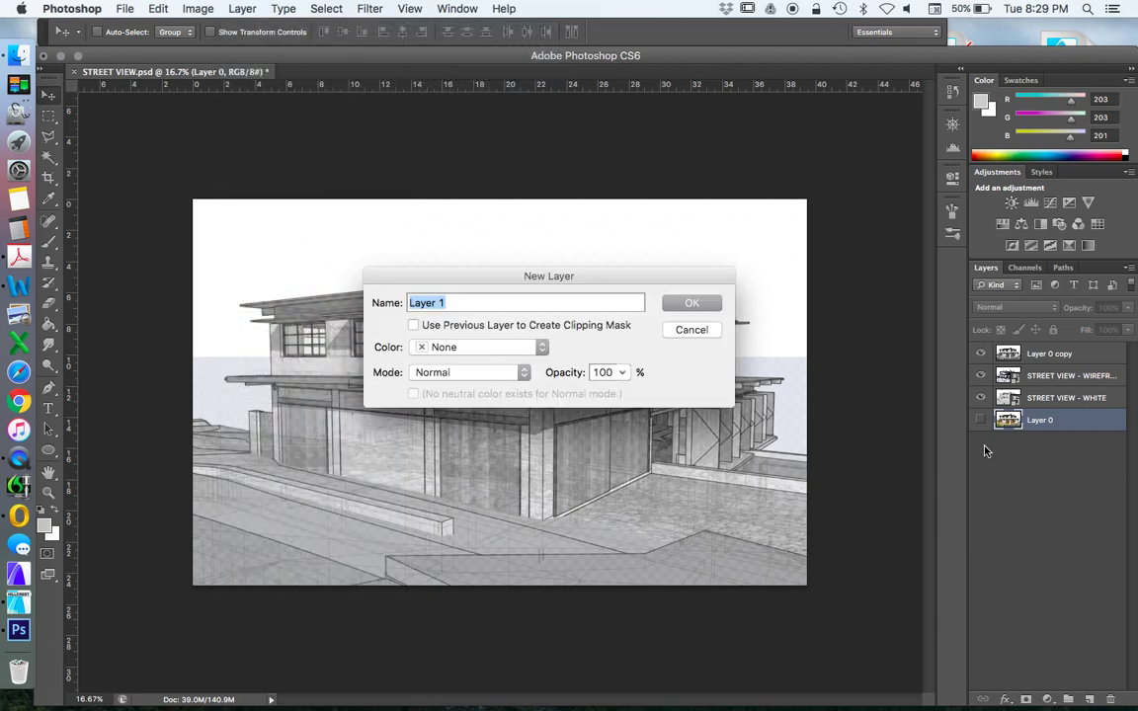
{"action": "left_click", "coordinate": [513, 348]}
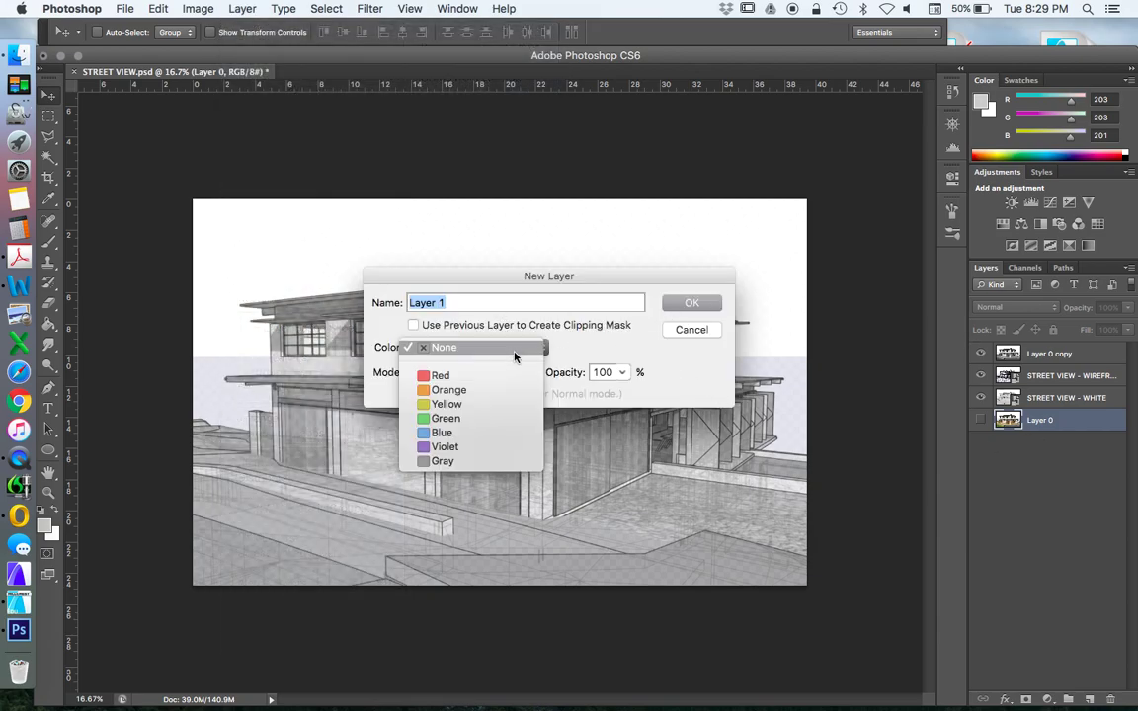
{"action": "left_click", "coordinate": [512, 349]}
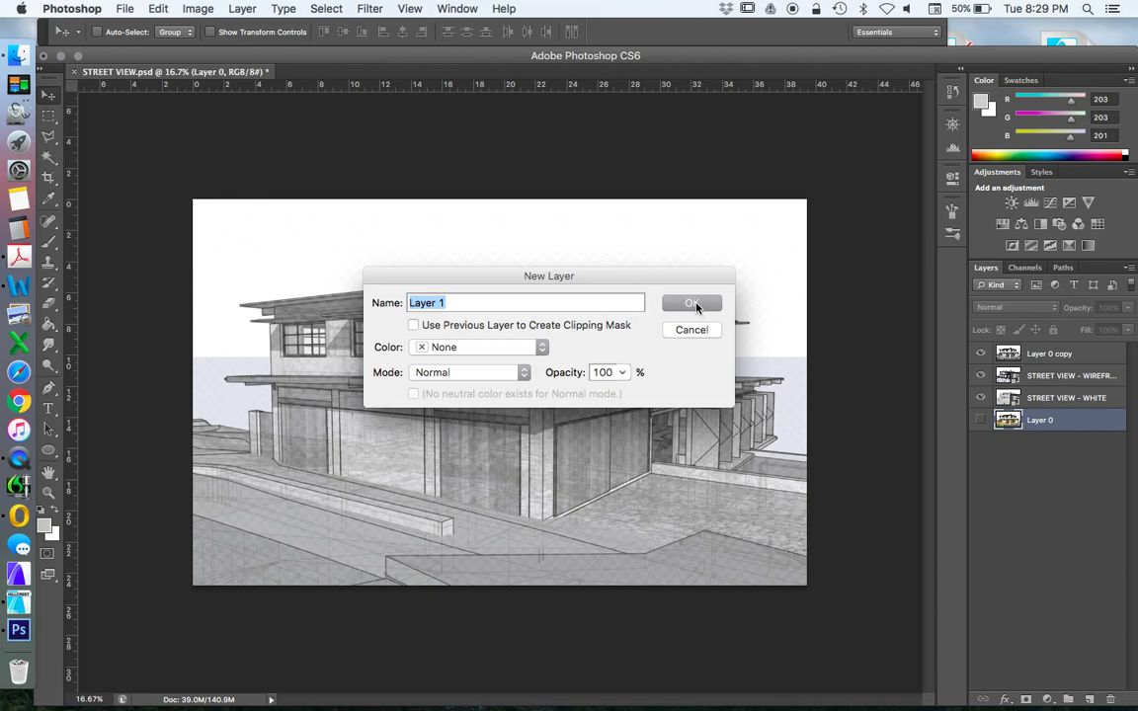
{"action": "left_click", "coordinate": [693, 304]}
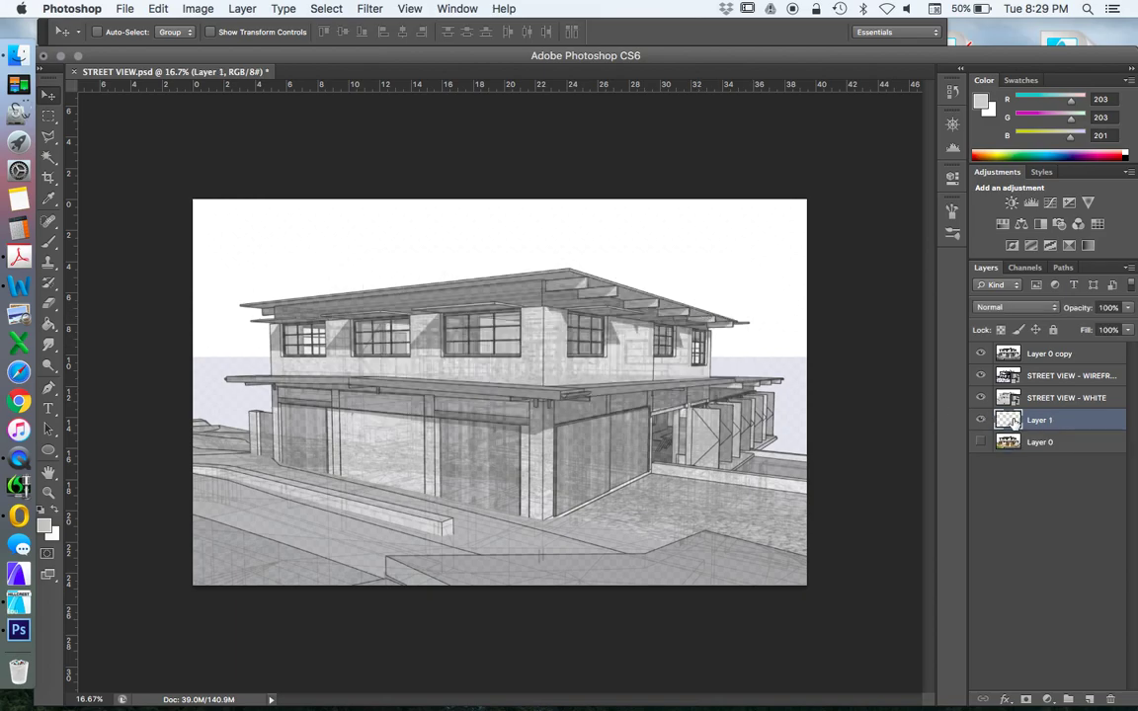
{"action": "left_click_drag", "start_coordinate": [1014, 423], "coordinate": [1016, 450]}
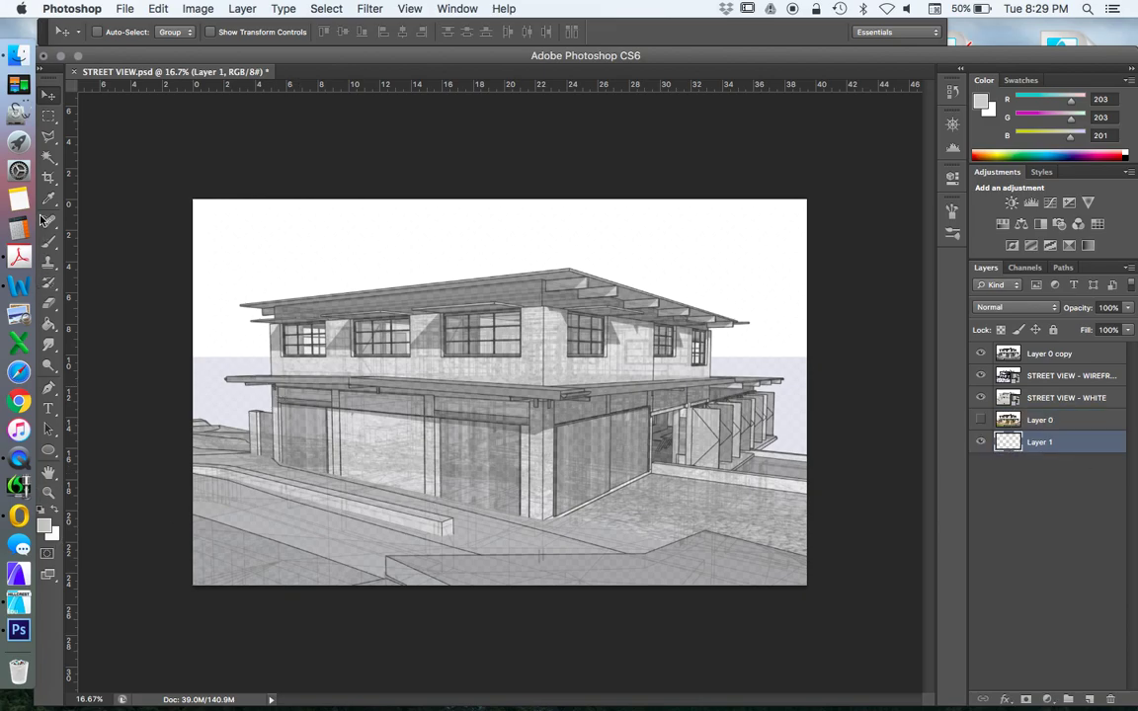
Fill Layer 1 with white using the Paint Bucket
{"action": "left_click", "coordinate": [53, 512]}
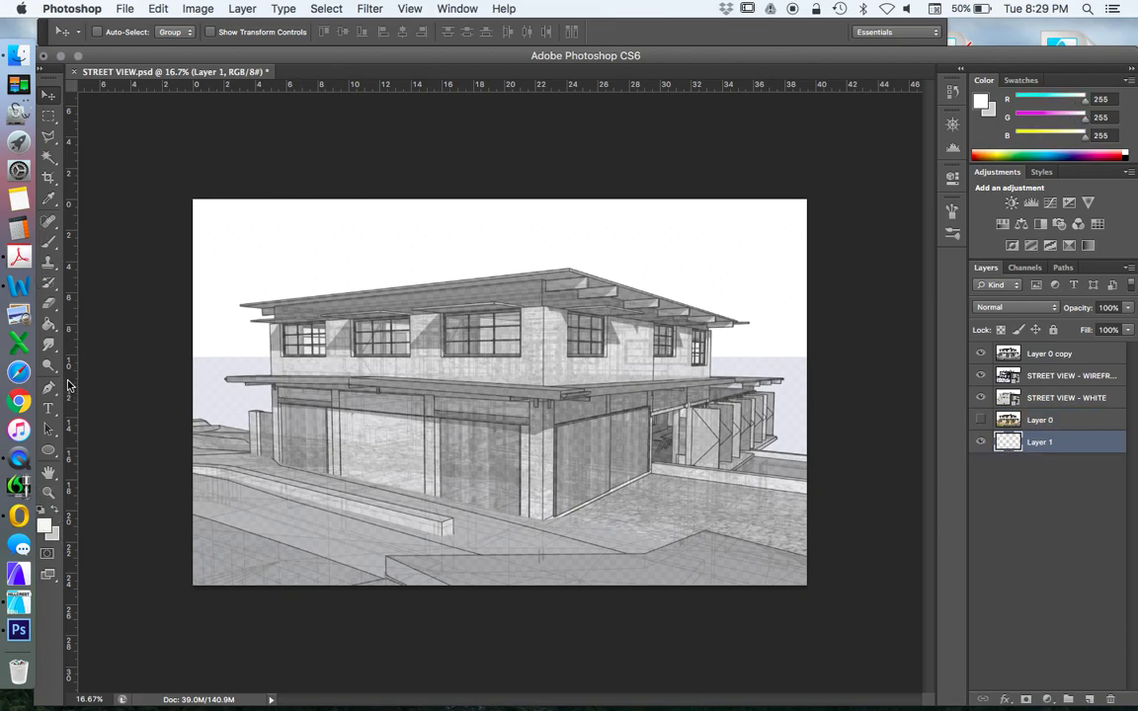
{"action": "left_click", "coordinate": [51, 328]}
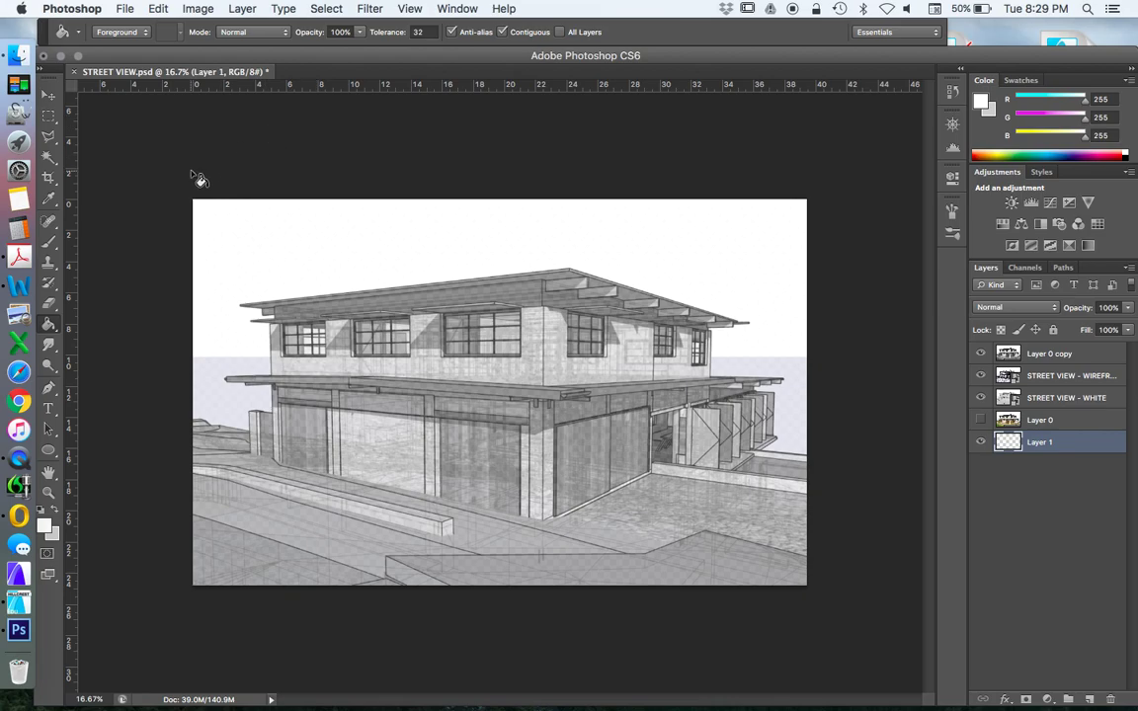
{"action": "left_click", "coordinate": [380, 384]}
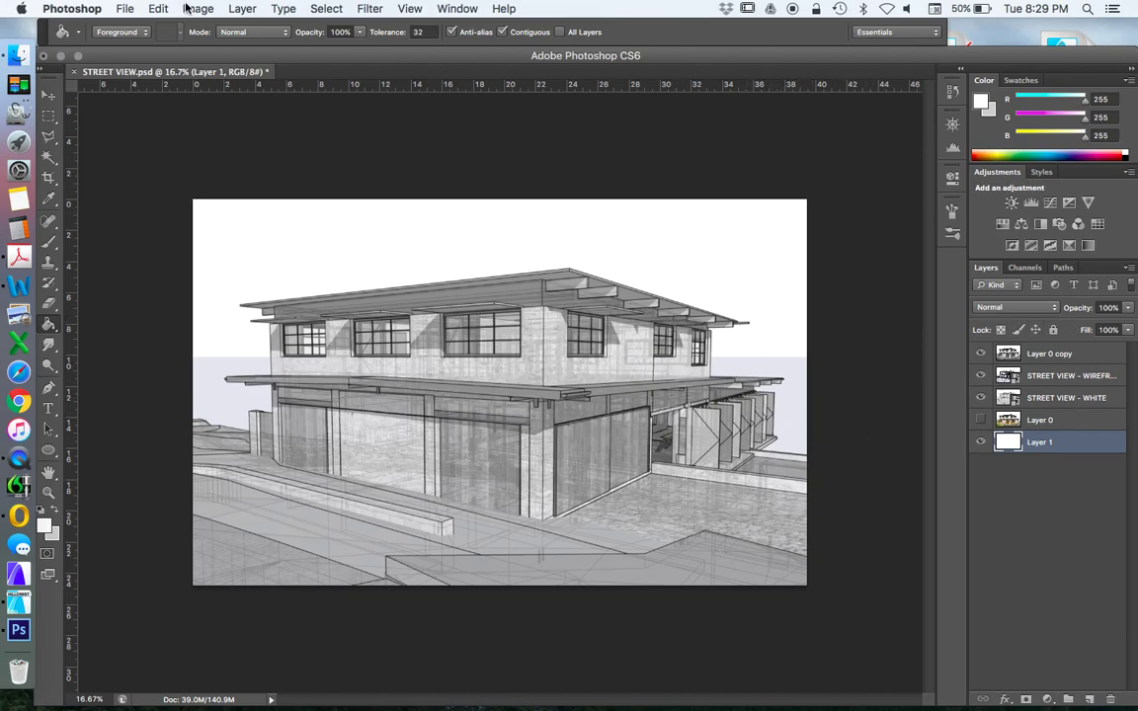
{"action": "left_click", "coordinate": [23, 57]}
{"action": "left_click", "coordinate": [111, 308]}
{"action": "left_click", "coordinate": [1087, 353]}
{"action": "left_click", "coordinate": [1067, 377]}
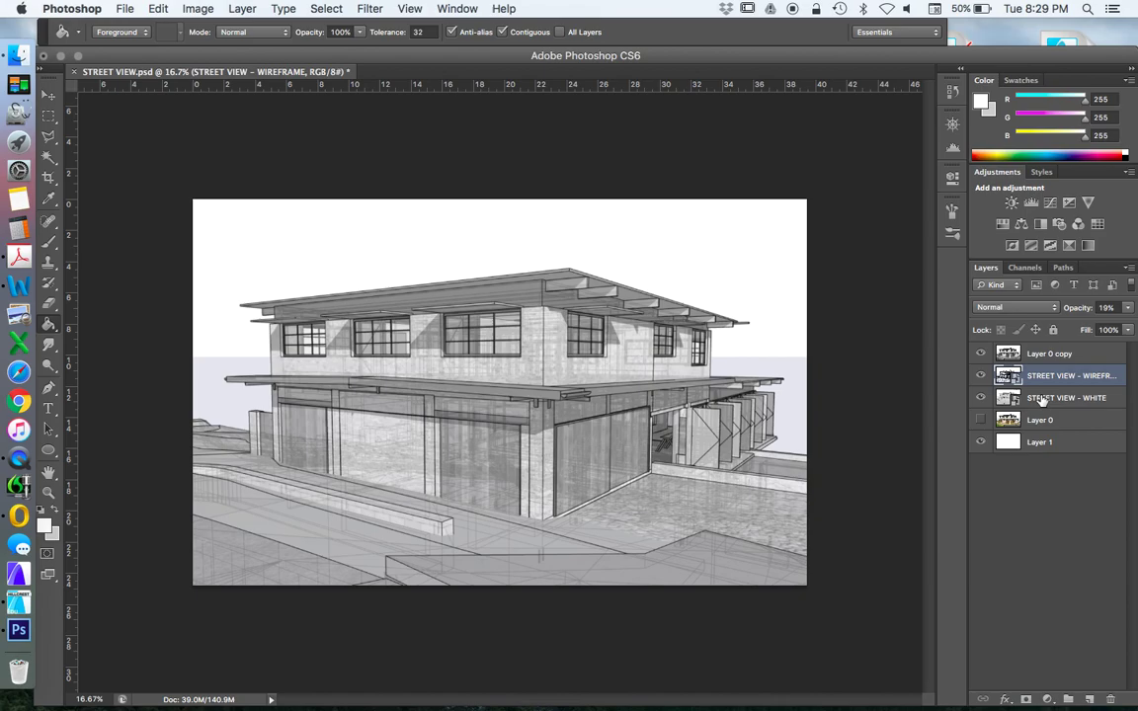
{"action": "left_click", "coordinate": [47, 95]}
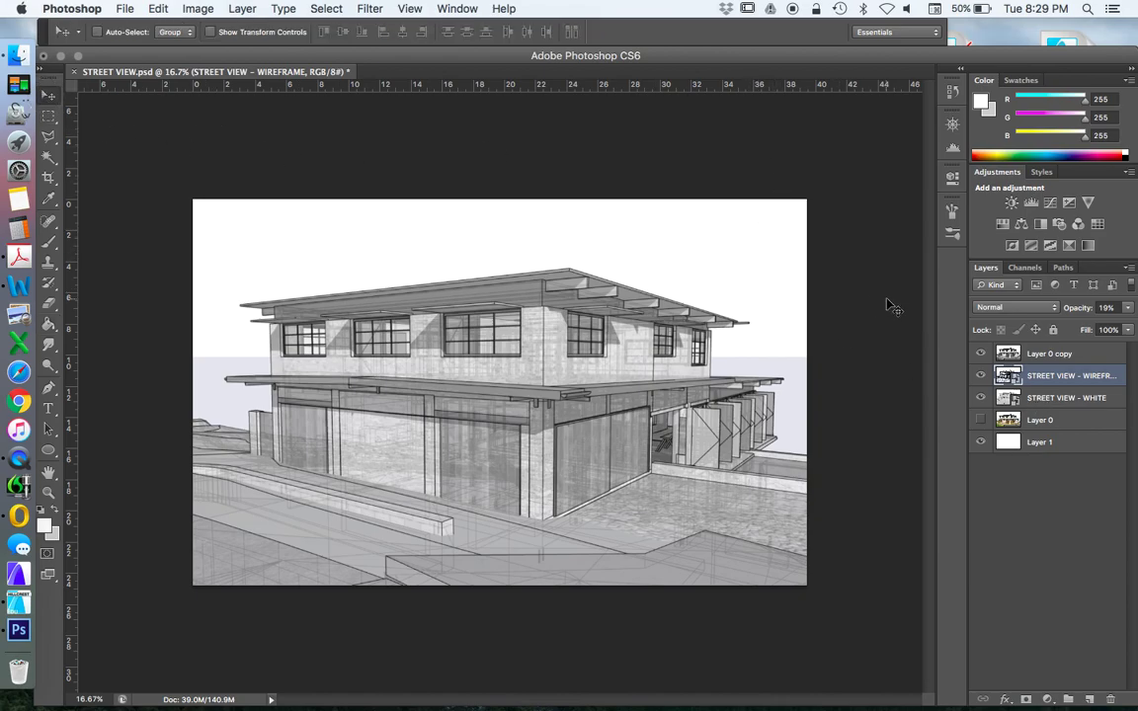
{"action": "left_click", "coordinate": [1045, 355]}
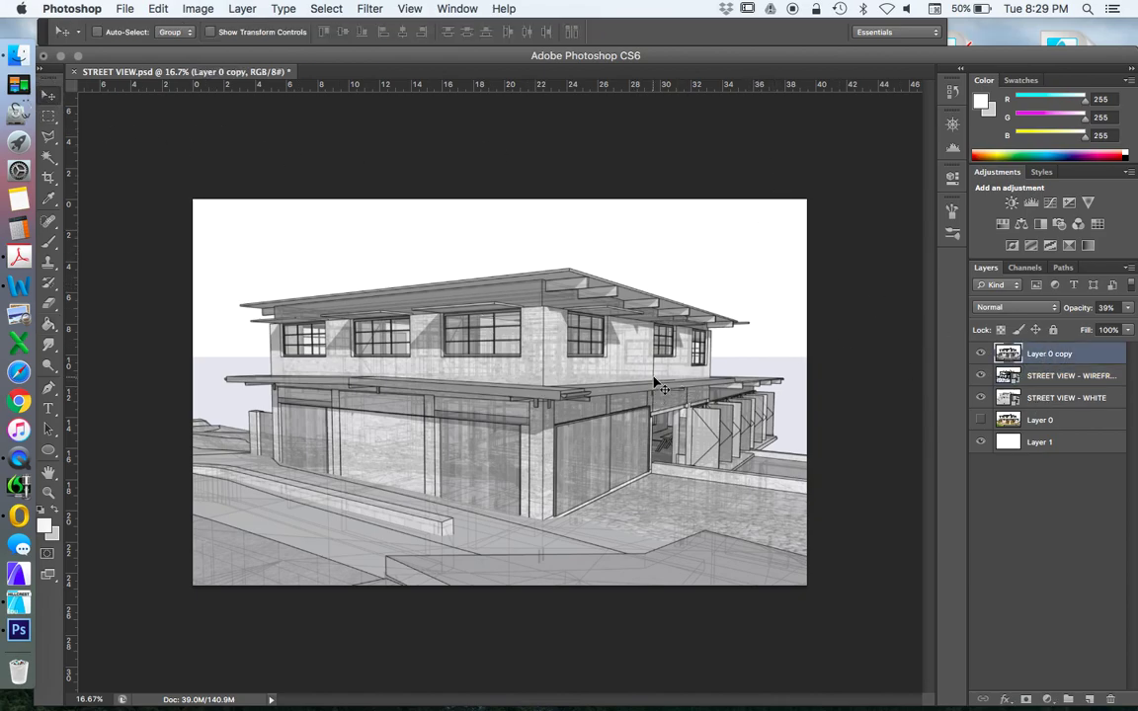
Try placing 09.jpg from WATERCOLOUR BACKGROUNDS over the street view, then discard it
{"action": "left_click", "coordinate": [18, 55]}
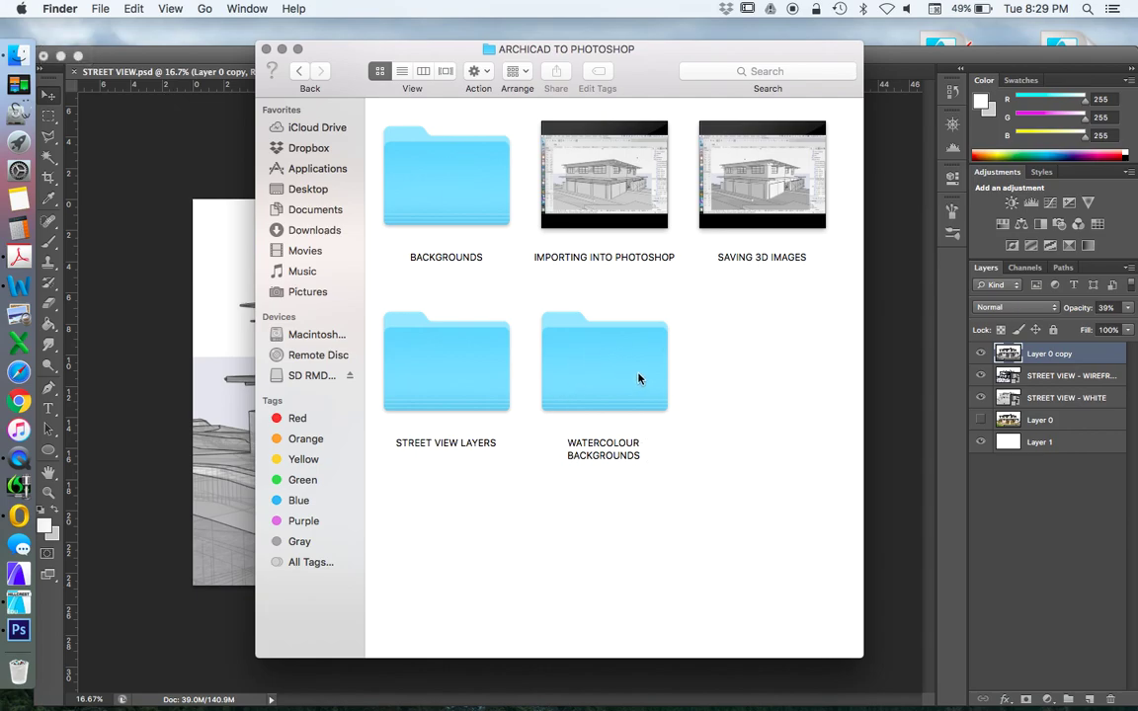
{"action": "double_click", "coordinate": [585, 366]}
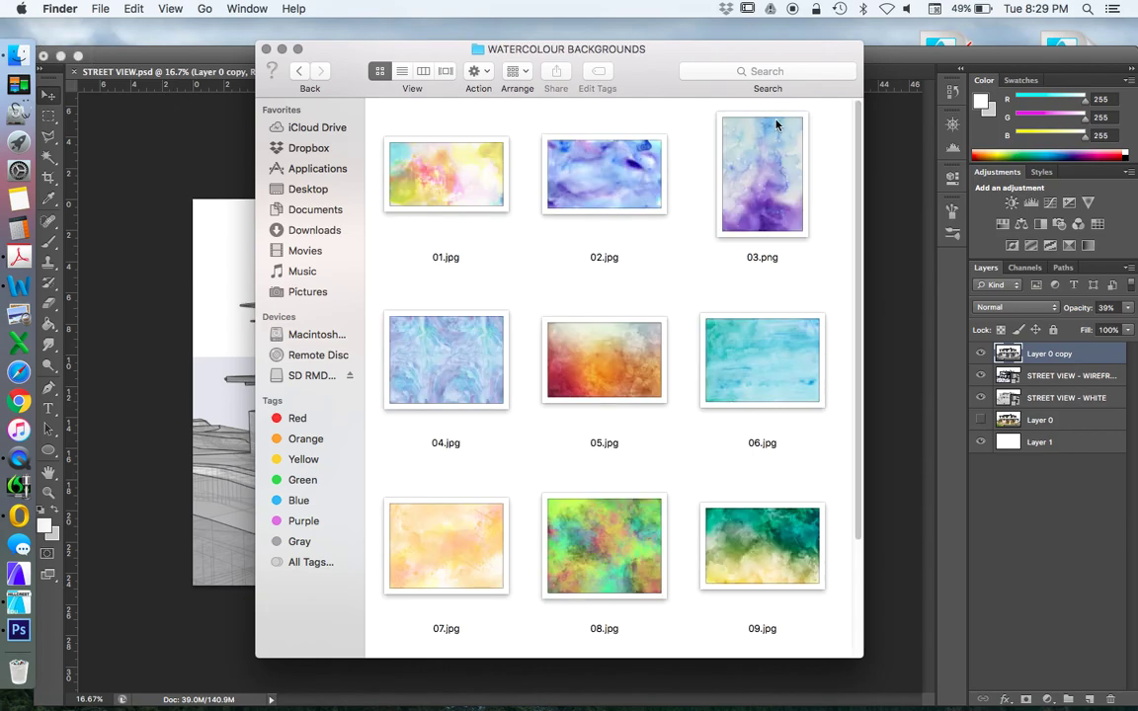
{"action": "scroll", "coordinate": [707, 310], "scroll_direction": "down", "scroll_amount": 1}
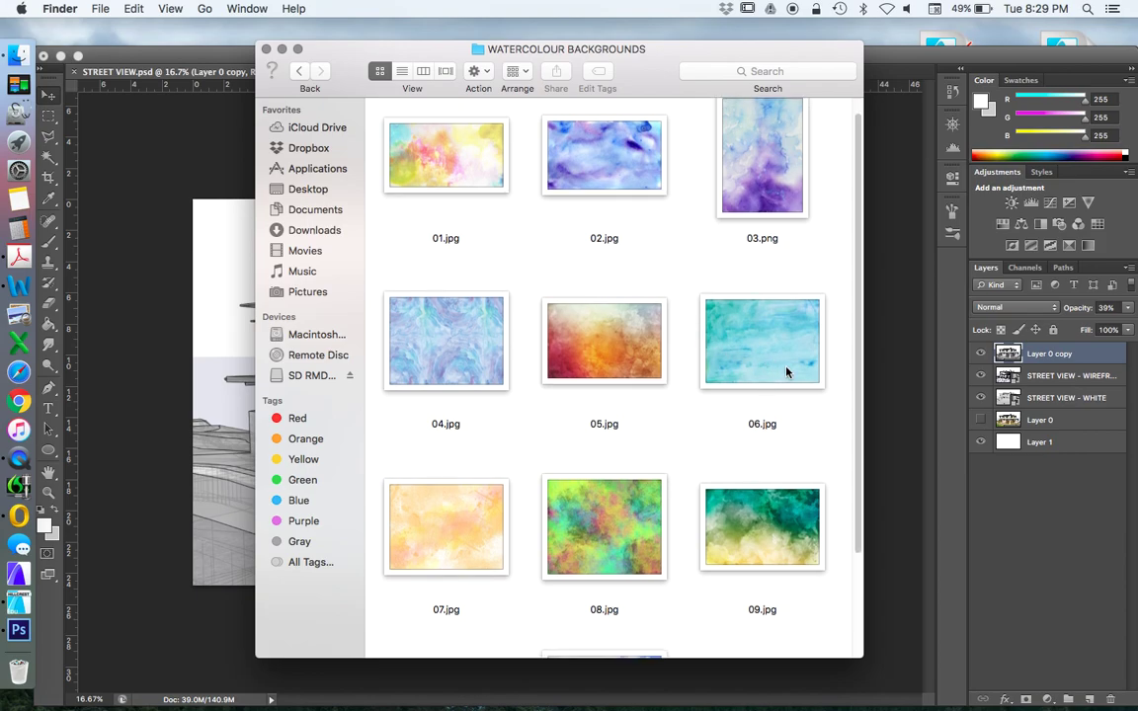
{"action": "left_click_drag", "start_coordinate": [798, 543], "coordinate": [182, 326]}
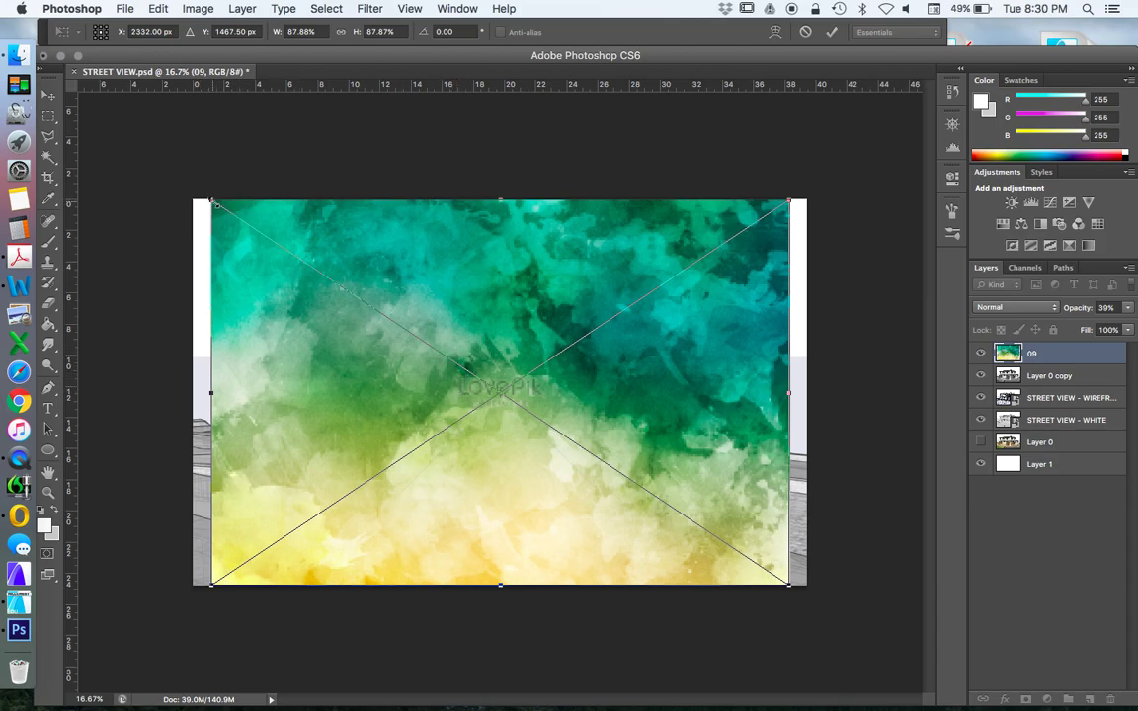
{"action": "left_click_drag", "start_coordinate": [211, 200], "coordinate": [193, 199]}
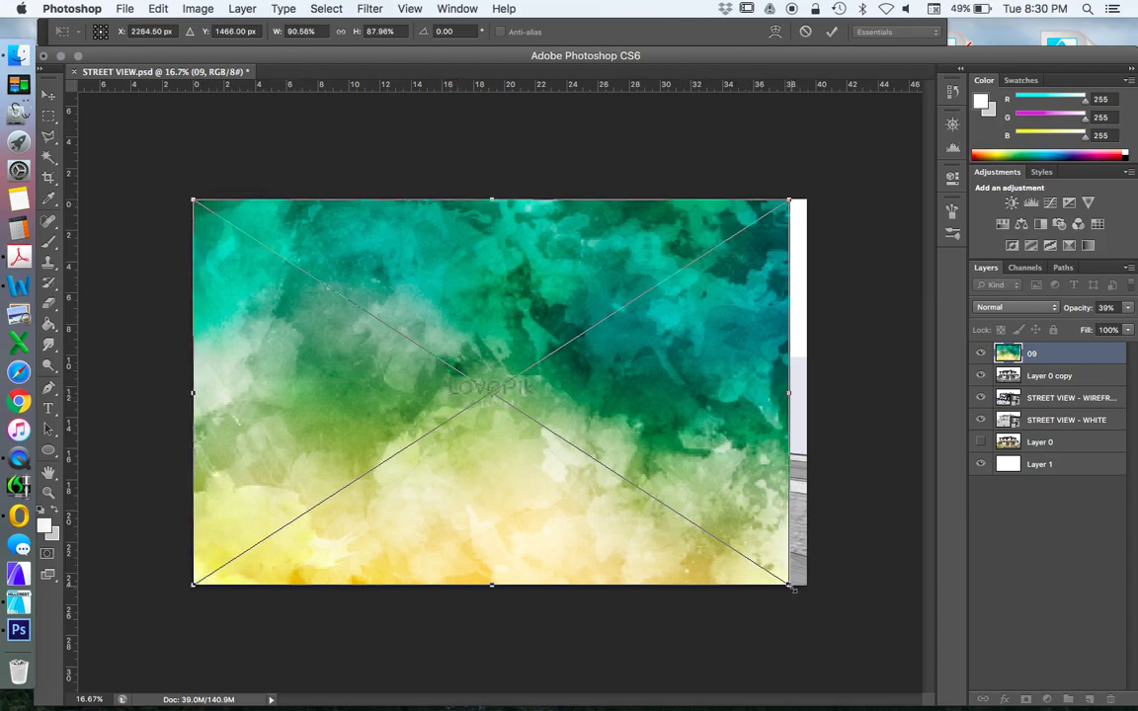
{"action": "left_click", "coordinate": [47, 95]}
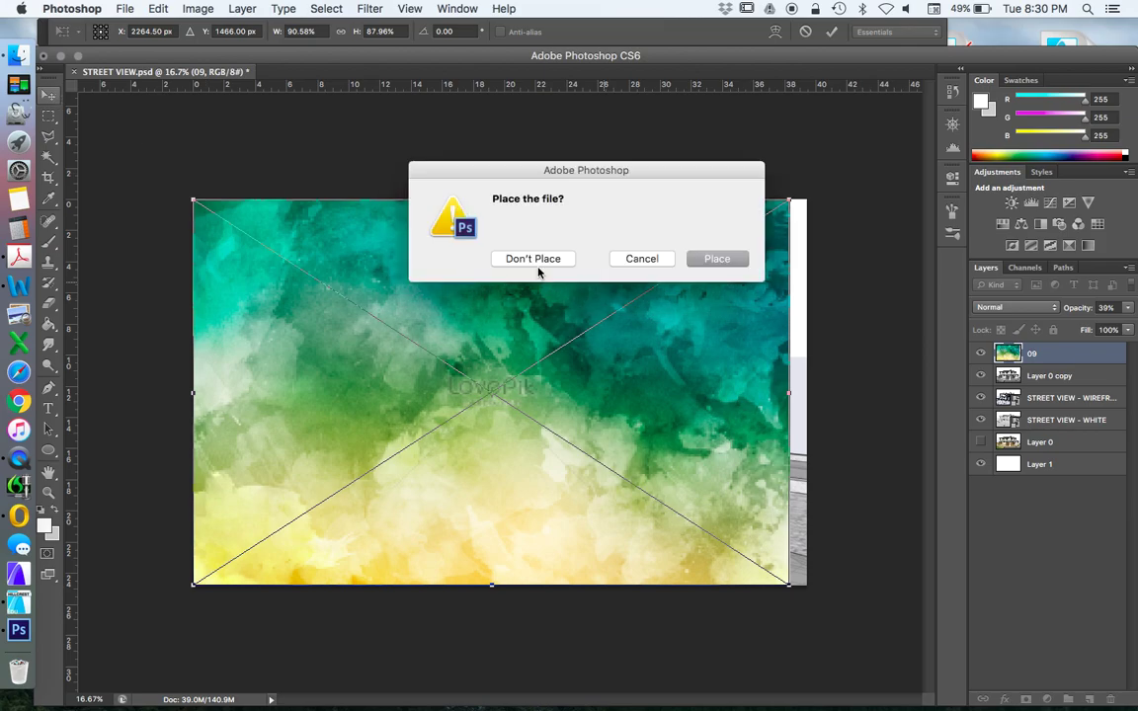
{"action": "left_click", "coordinate": [542, 259]}
Place the 05 watercolour stretched over the whole canvas and set its blend mode to Overlay
{"action": "left_click", "coordinate": [19, 55]}
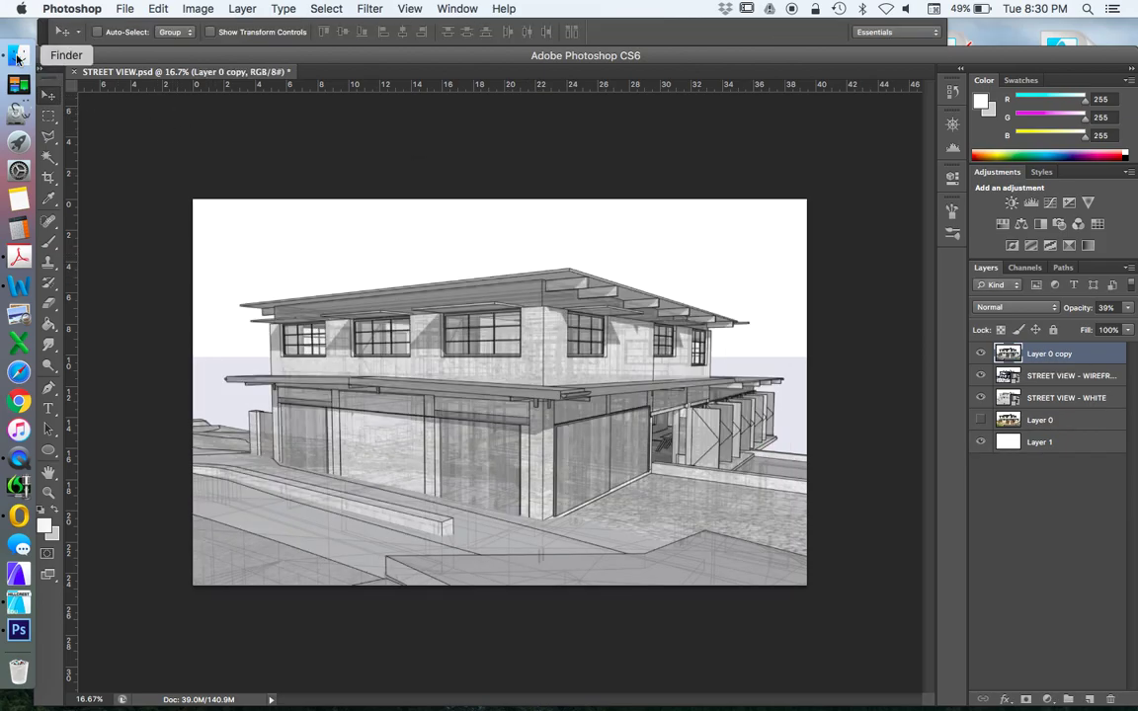
{"action": "scroll", "coordinate": [729, 453], "scroll_direction": "down", "scroll_amount": 1}
{"action": "left_click_drag", "start_coordinate": [581, 294], "coordinate": [223, 319]}
{"action": "left_click_drag", "start_coordinate": [423, 339], "coordinate": [193, 199]}
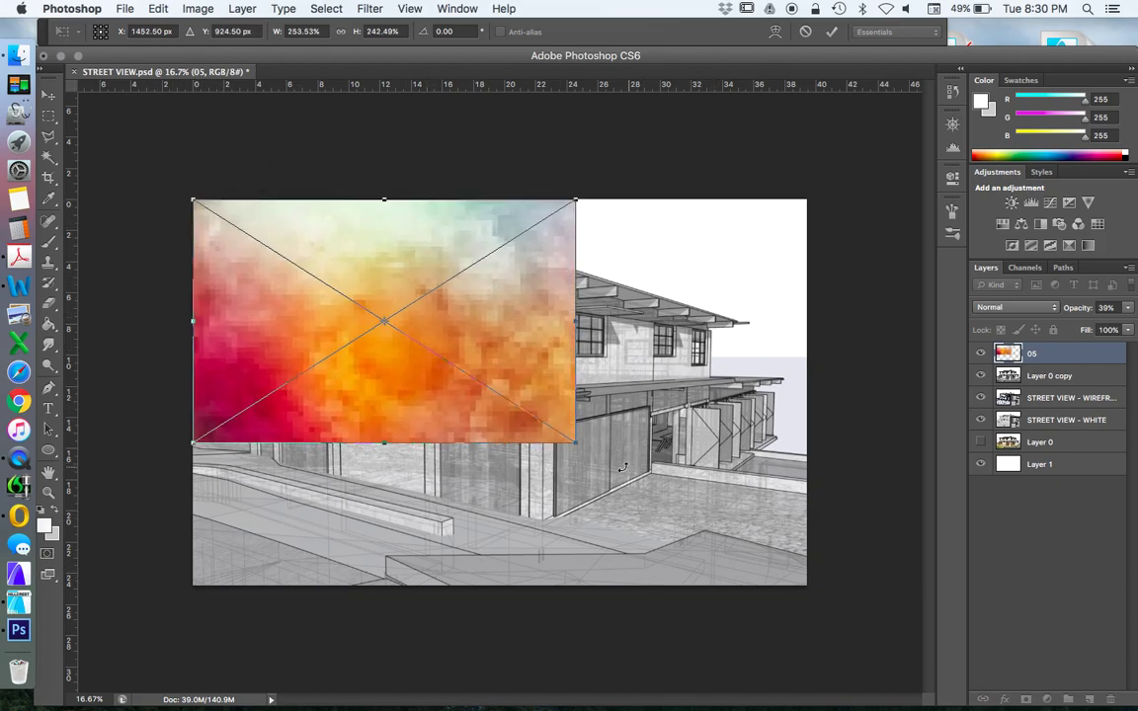
{"action": "left_click_drag", "start_coordinate": [575, 444], "coordinate": [806, 585]}
{"action": "left_click", "coordinate": [47, 94]}
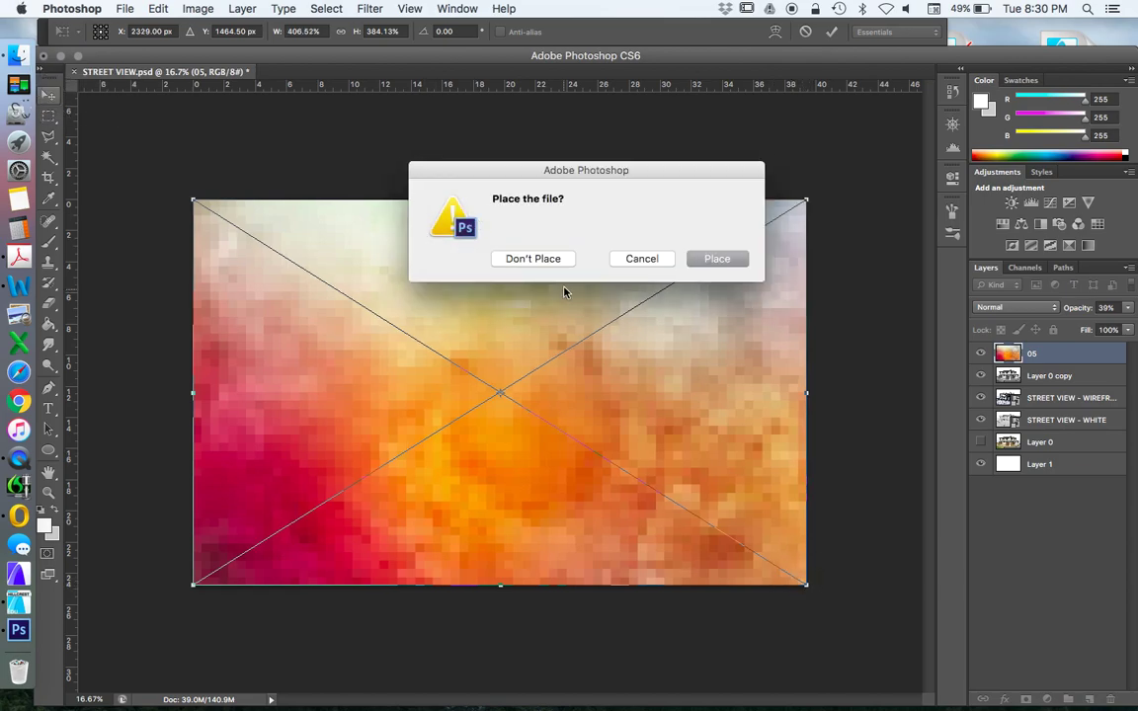
{"action": "left_click", "coordinate": [550, 264]}
{"action": "left_click", "coordinate": [716, 262]}
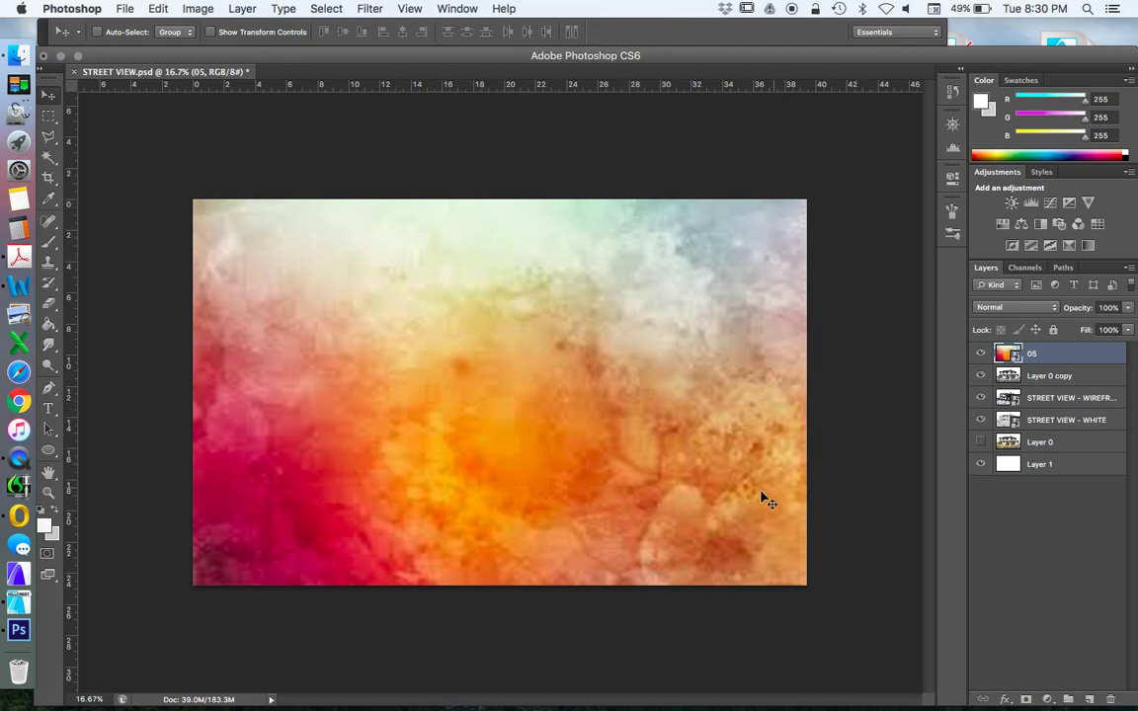
{"action": "left_click", "coordinate": [1028, 308]}
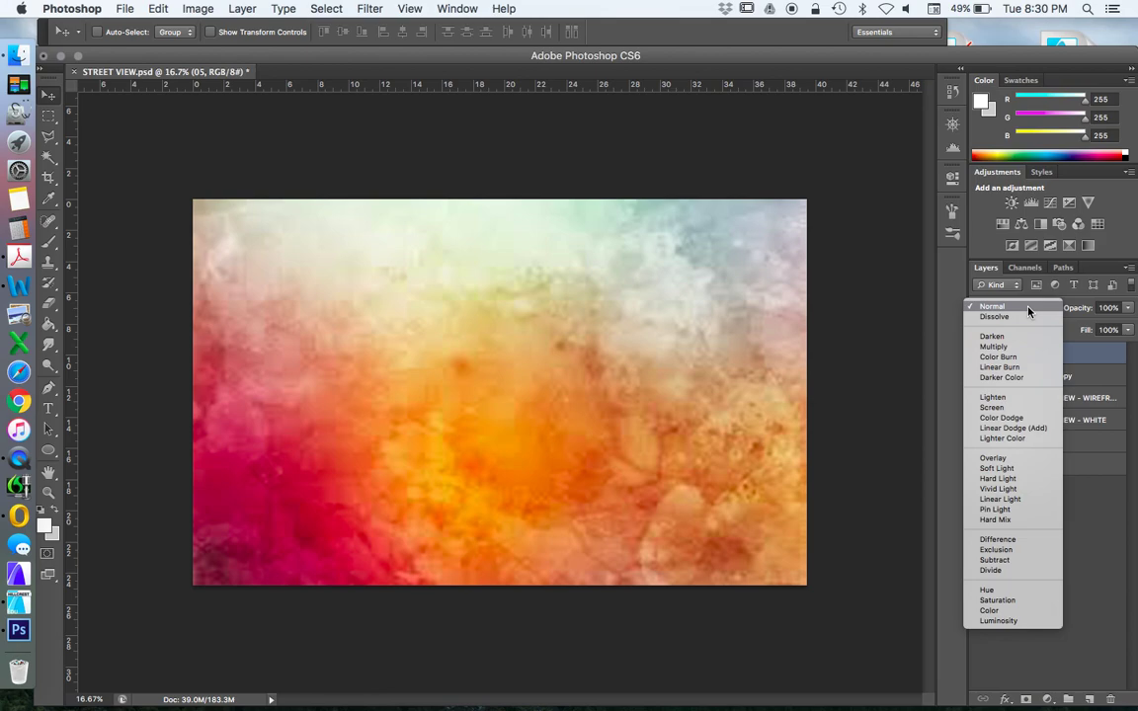
{"action": "left_click", "coordinate": [993, 458]}
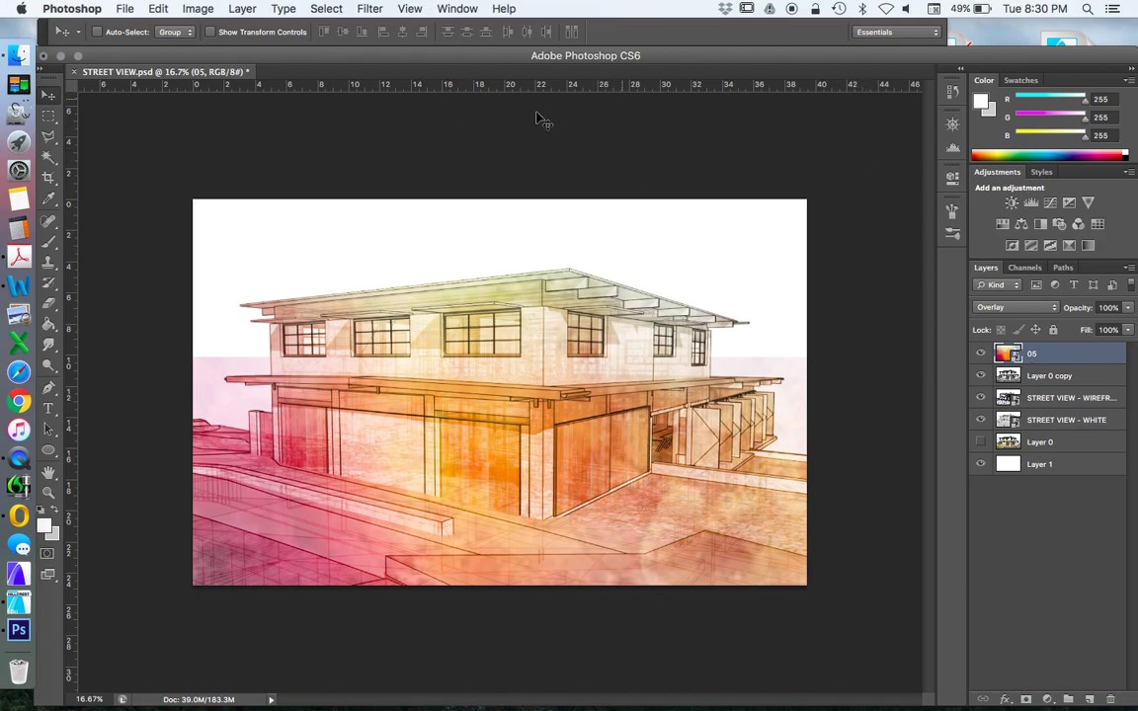
Rotate the whole canvas 180° with Image Rotation, then undo it
{"action": "left_click", "coordinate": [197, 9]}
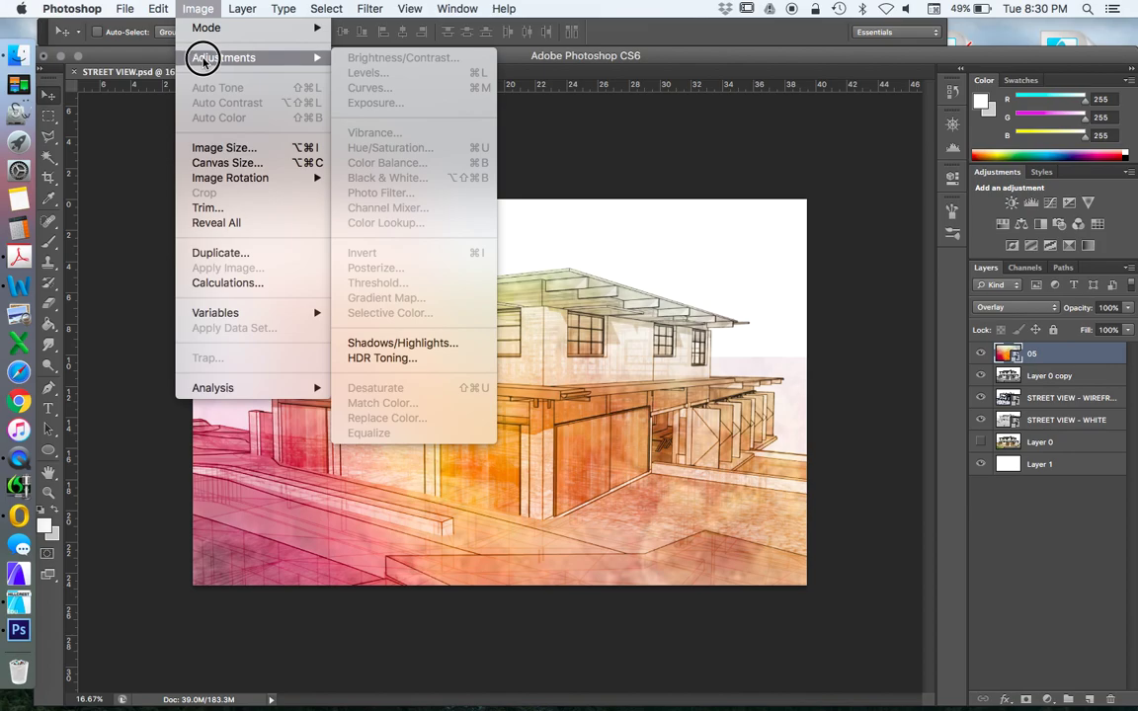
{"action": "mouse_move", "coordinate": [252, 178]}
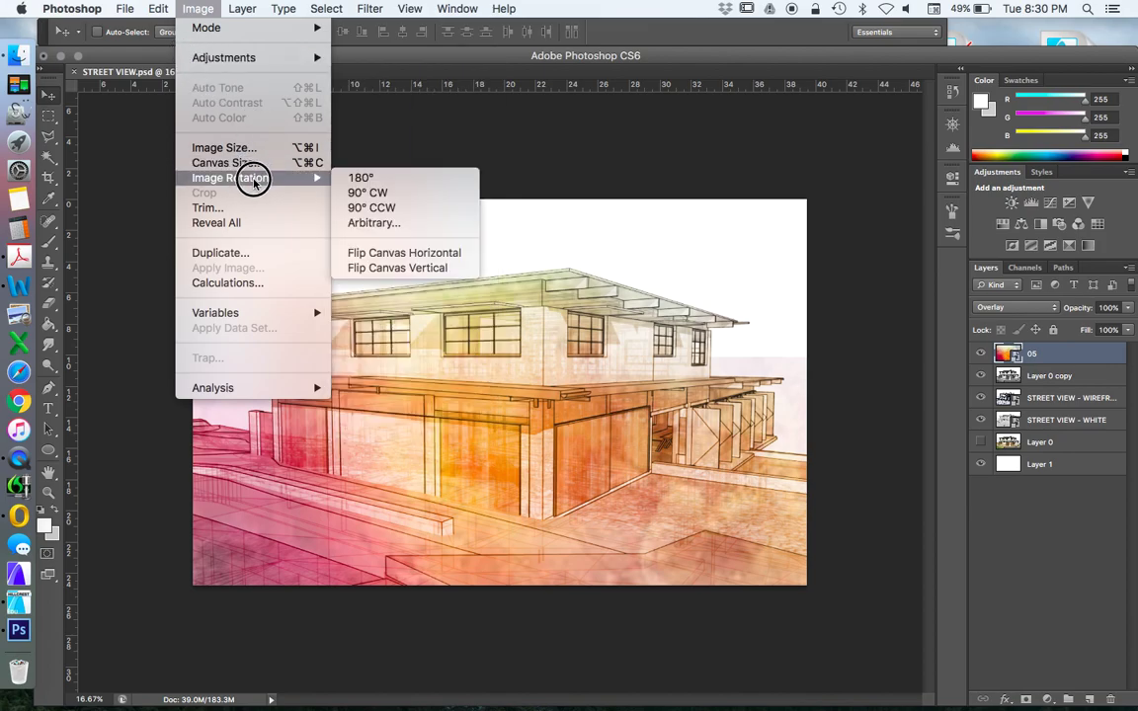
{"action": "left_click", "coordinate": [381, 182]}
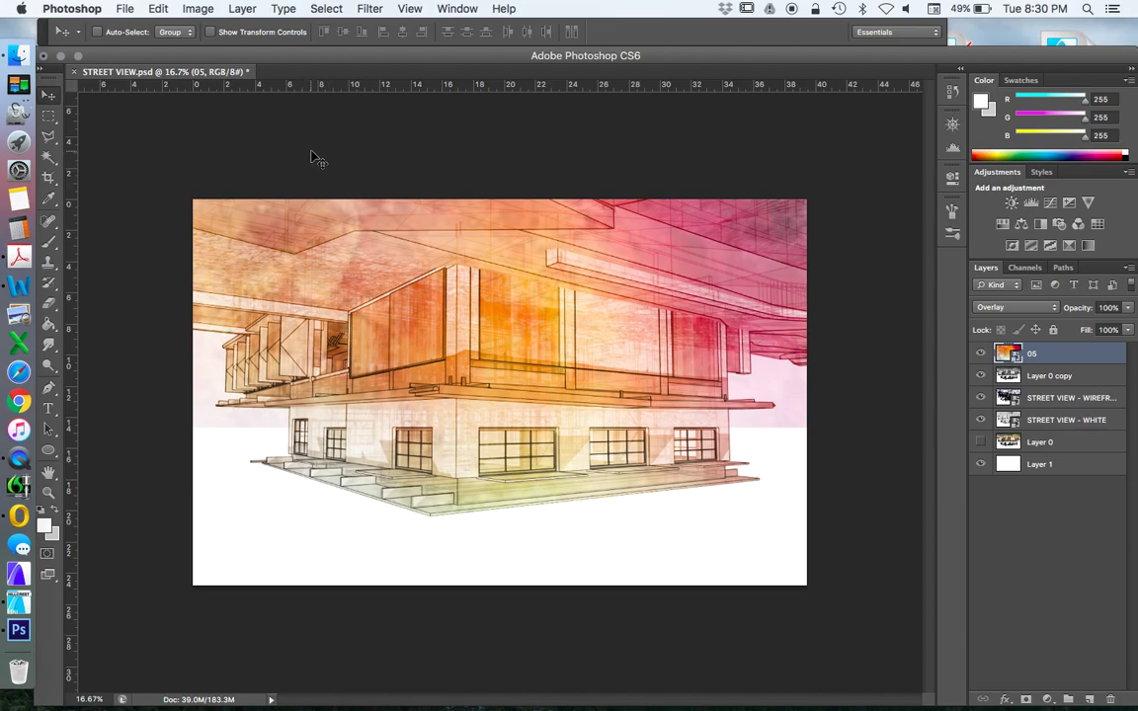
{"action": "left_click", "coordinate": [156, 9]}
{"action": "left_click", "coordinate": [164, 29]}
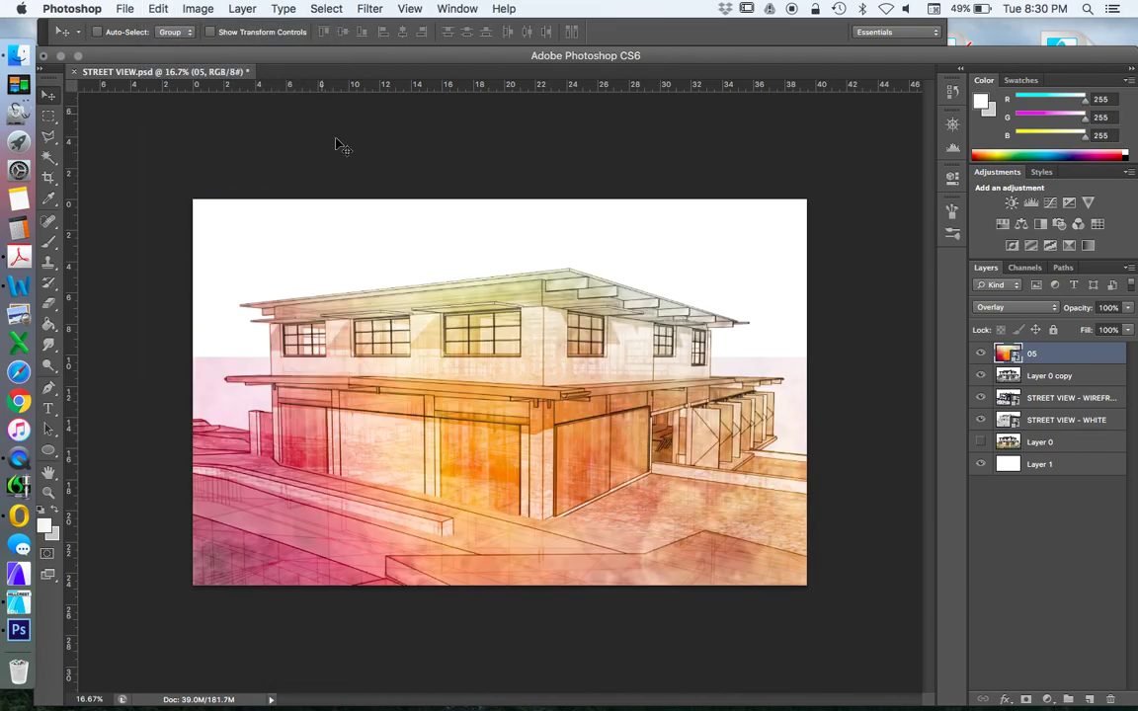
Rotate only the 05 watercolour layer 180° and return to the watercolour folder in Finder
{"action": "left_click", "coordinate": [201, 9]}
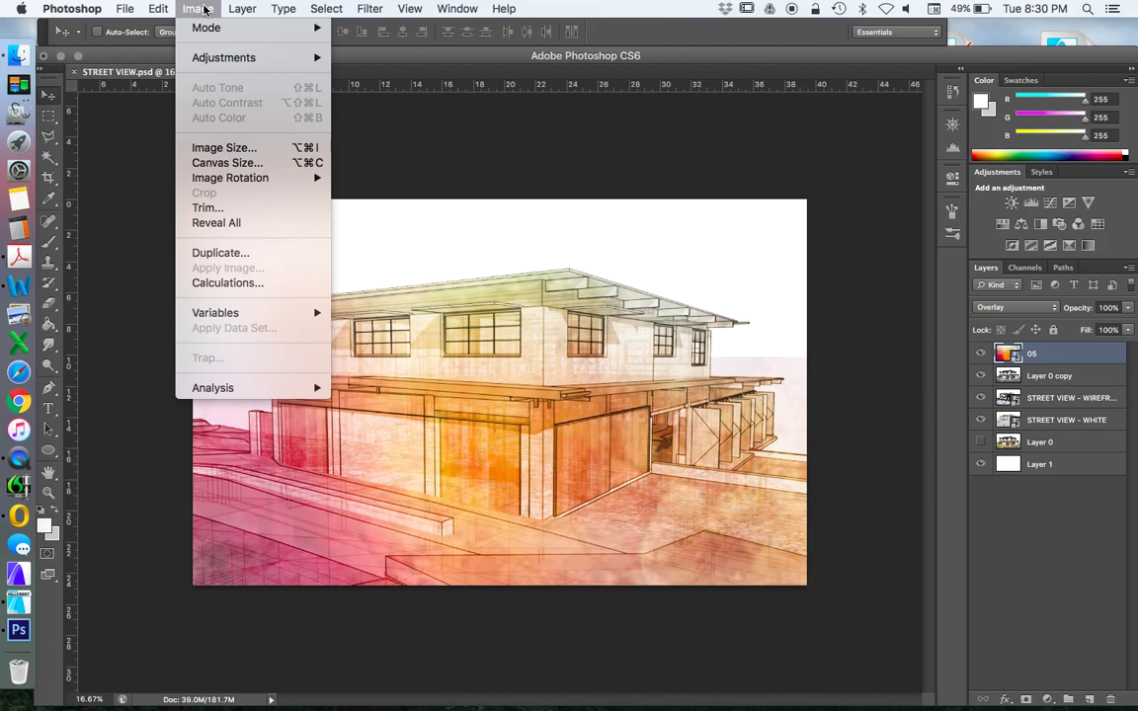
{"action": "mouse_move", "coordinate": [155, 9]}
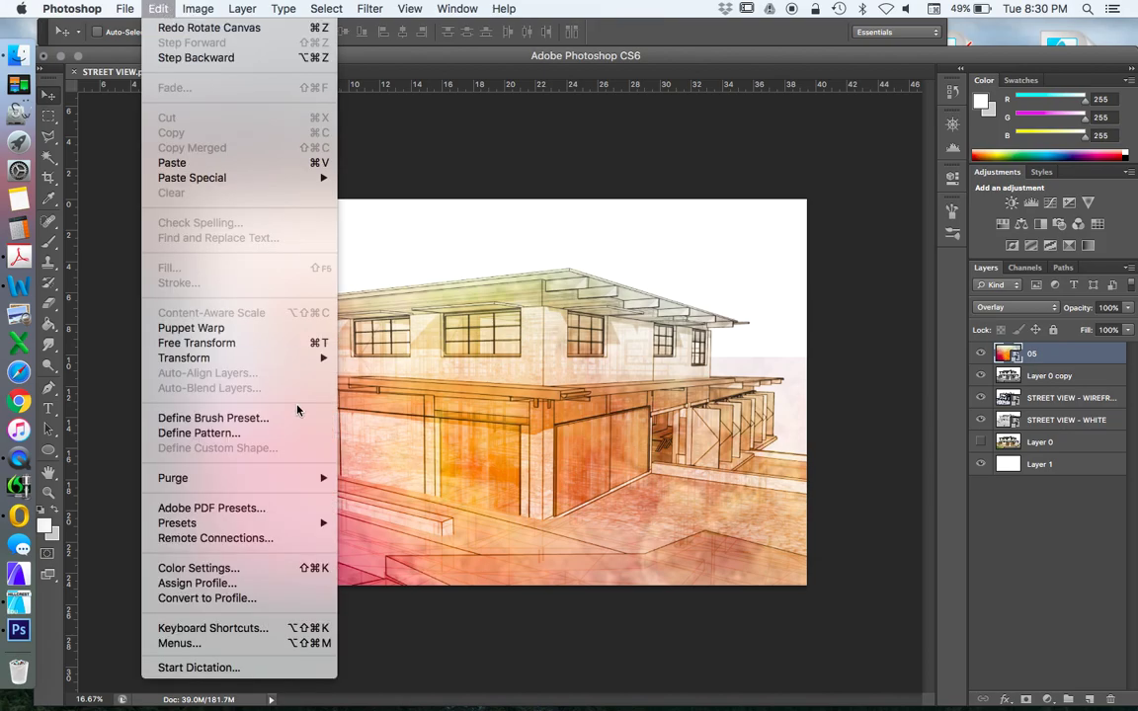
{"action": "mouse_move", "coordinate": [325, 359]}
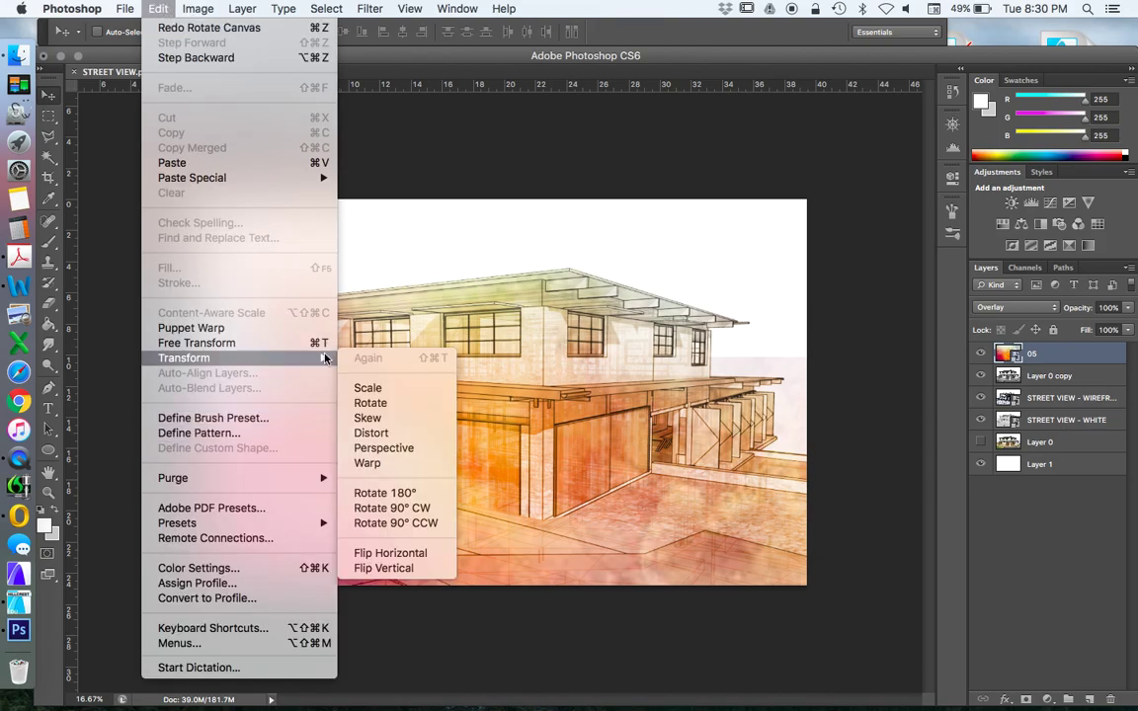
{"action": "left_click", "coordinate": [385, 493]}
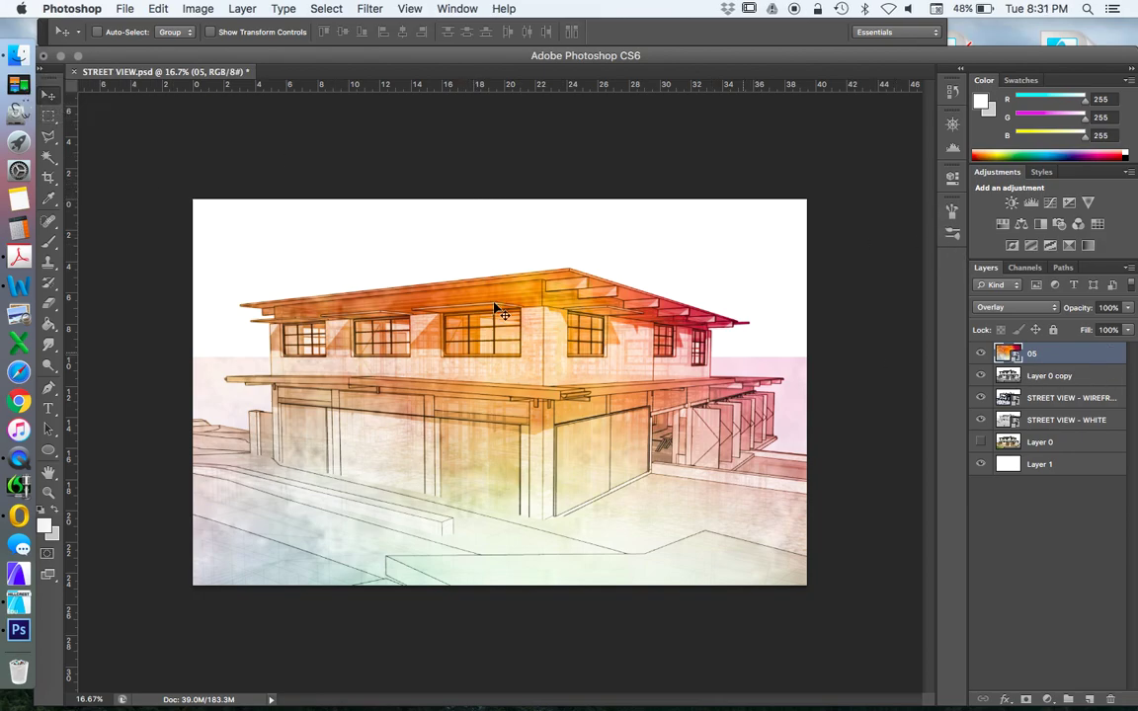
{"action": "left_click", "coordinate": [20, 56]}
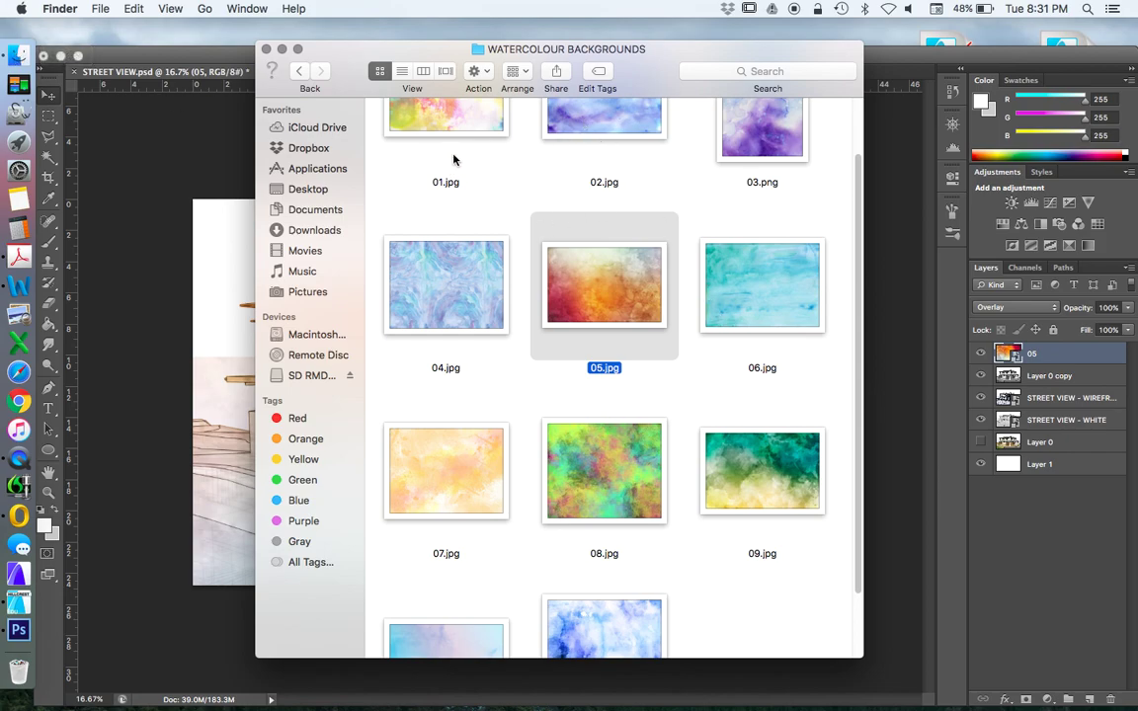
{"action": "scroll", "coordinate": [571, 337], "scroll_direction": "down", "scroll_amount": 3}
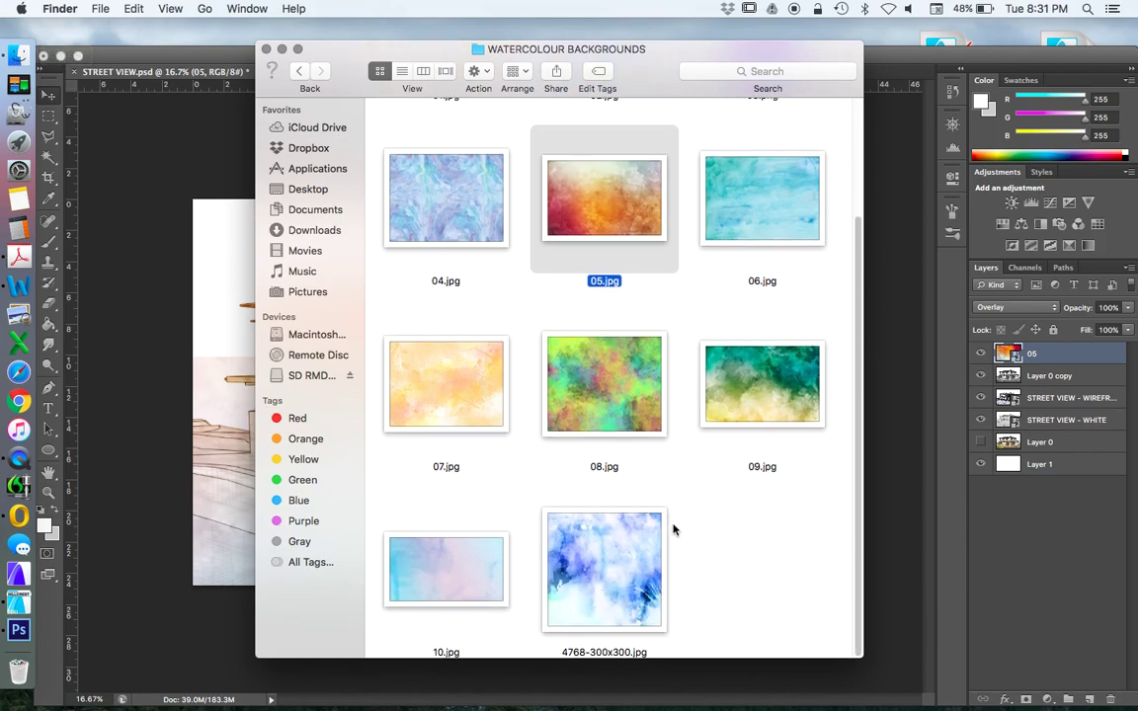
Place 4768-300x300.jpg and stretch it corner to corner across the canvas
{"action": "left_click_drag", "start_coordinate": [632, 581], "coordinate": [154, 300]}
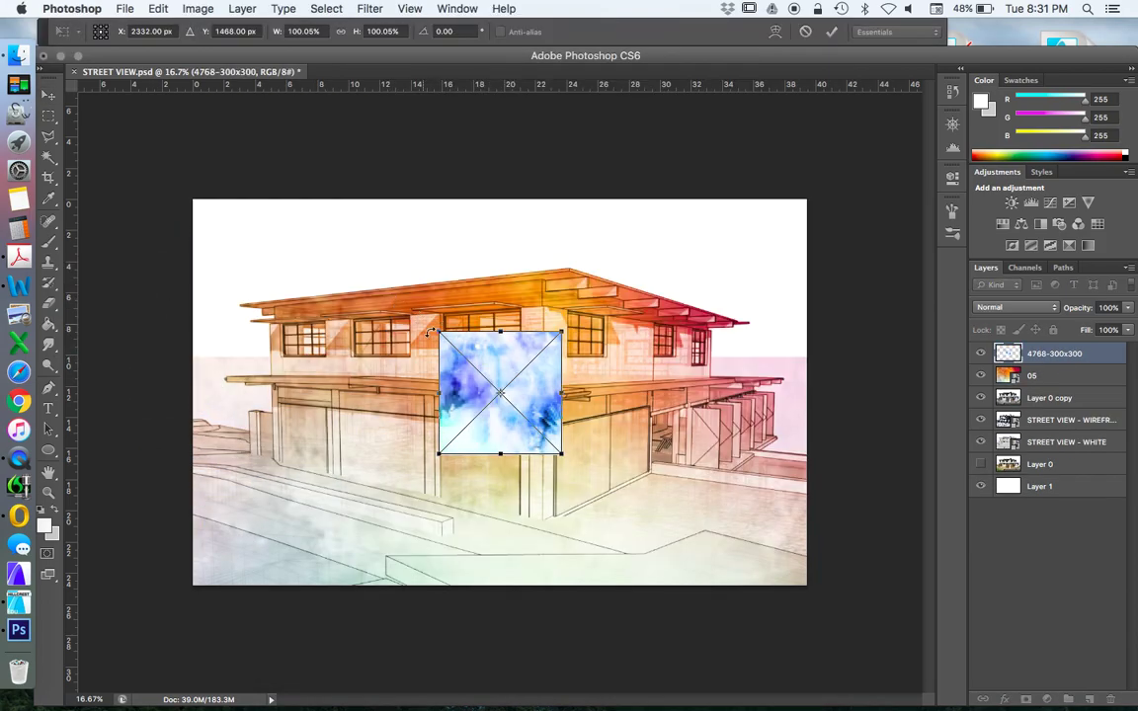
{"action": "left_click_drag", "start_coordinate": [442, 335], "coordinate": [194, 202]}
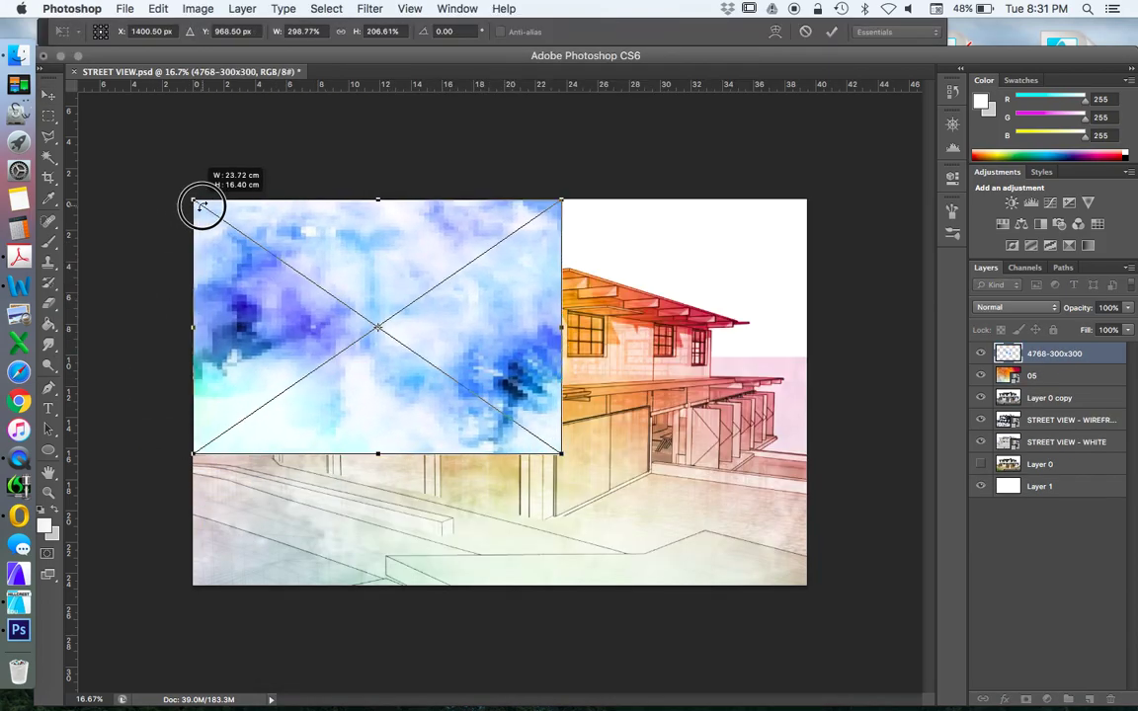
{"action": "left_click_drag", "start_coordinate": [565, 458], "coordinate": [806, 584]}
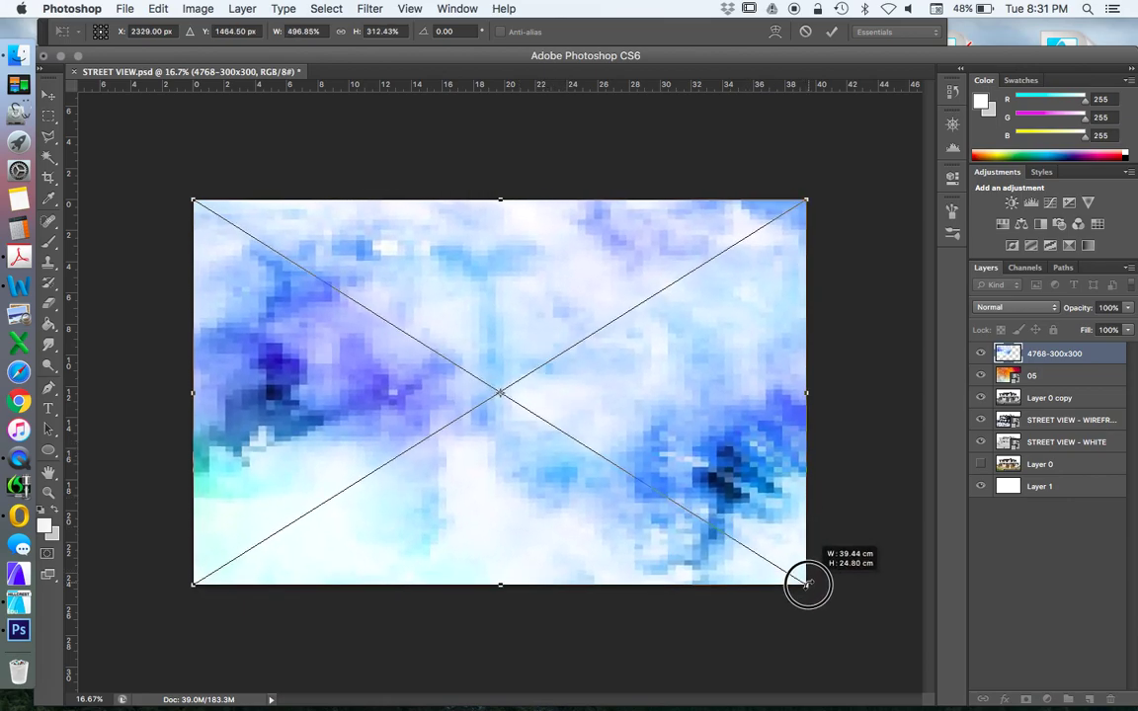
{"action": "left_click", "coordinate": [49, 93]}
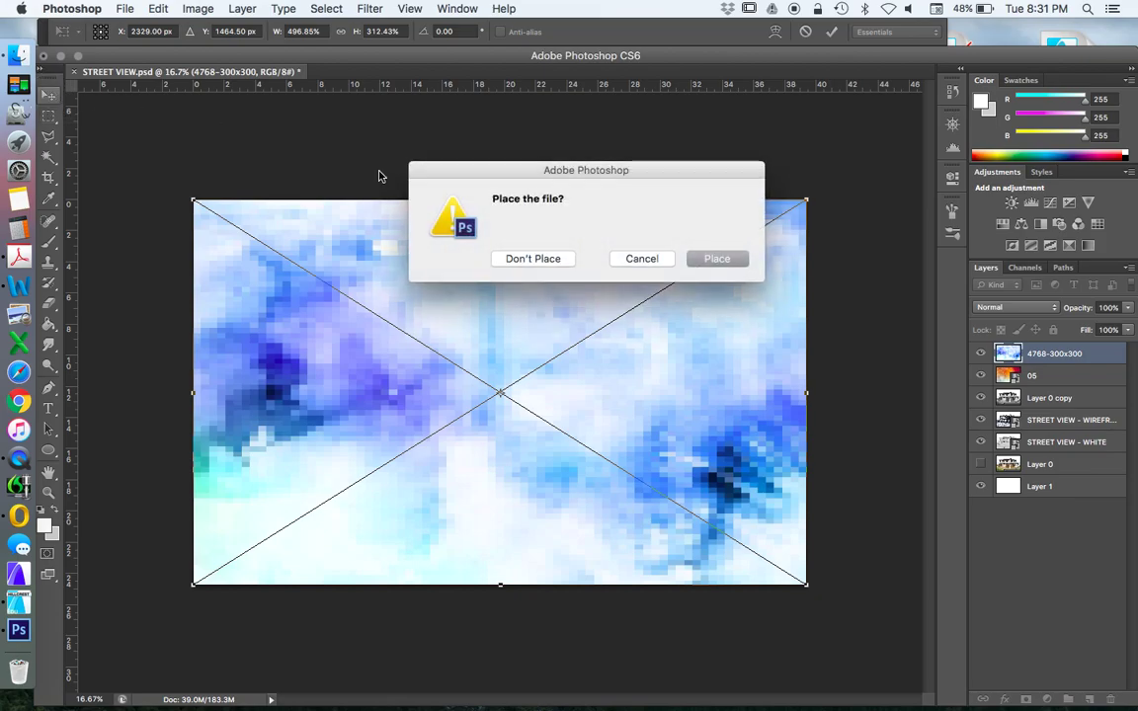
Commit the blue watercolour and try Multiply, Color Burn, Linear Burn, Lighten, Screen and Color Dodge
{"action": "left_click", "coordinate": [712, 263]}
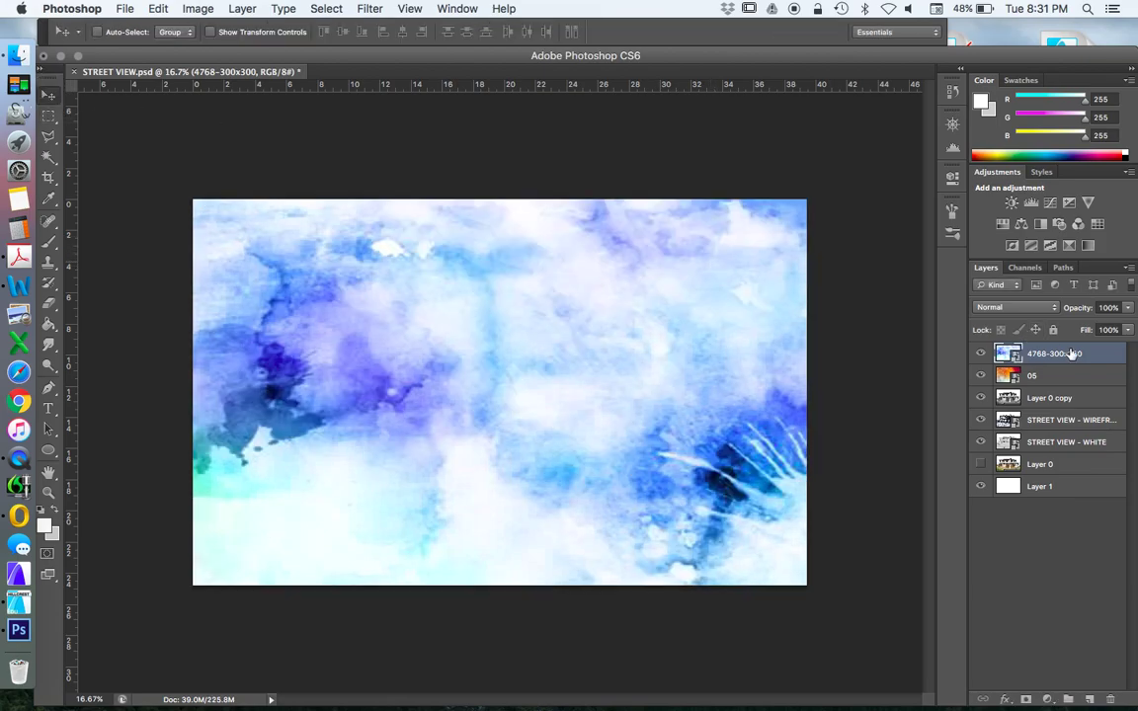
{"action": "left_click", "coordinate": [1009, 309]}
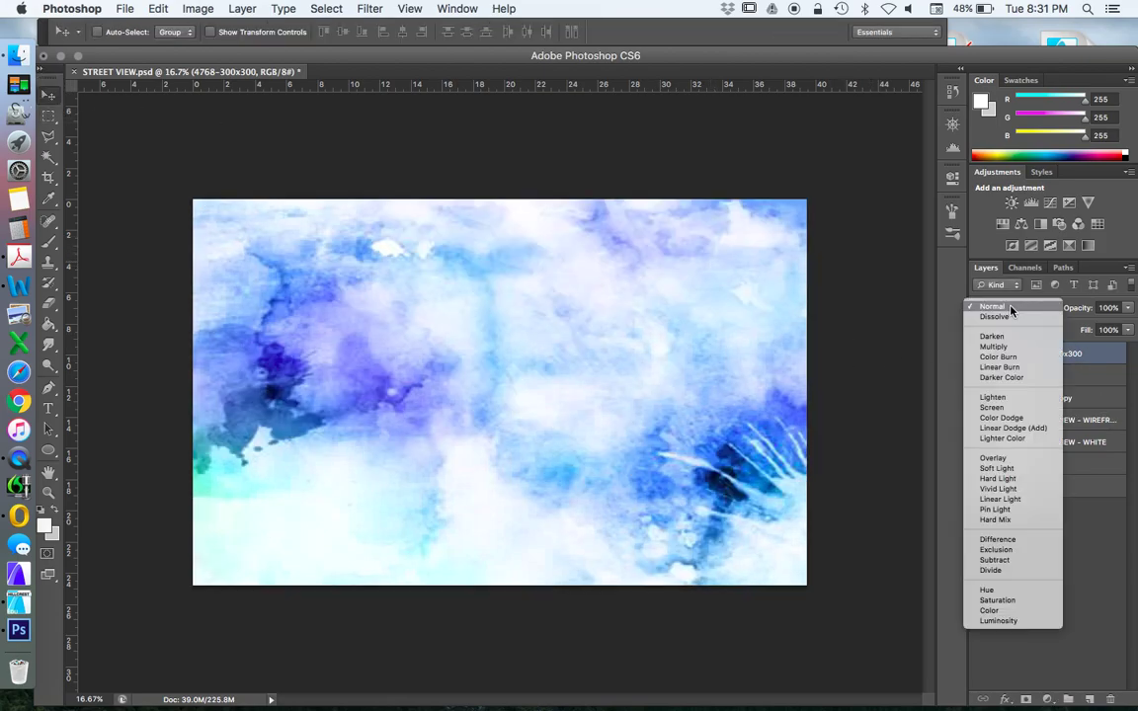
{"action": "left_click", "coordinate": [1010, 347]}
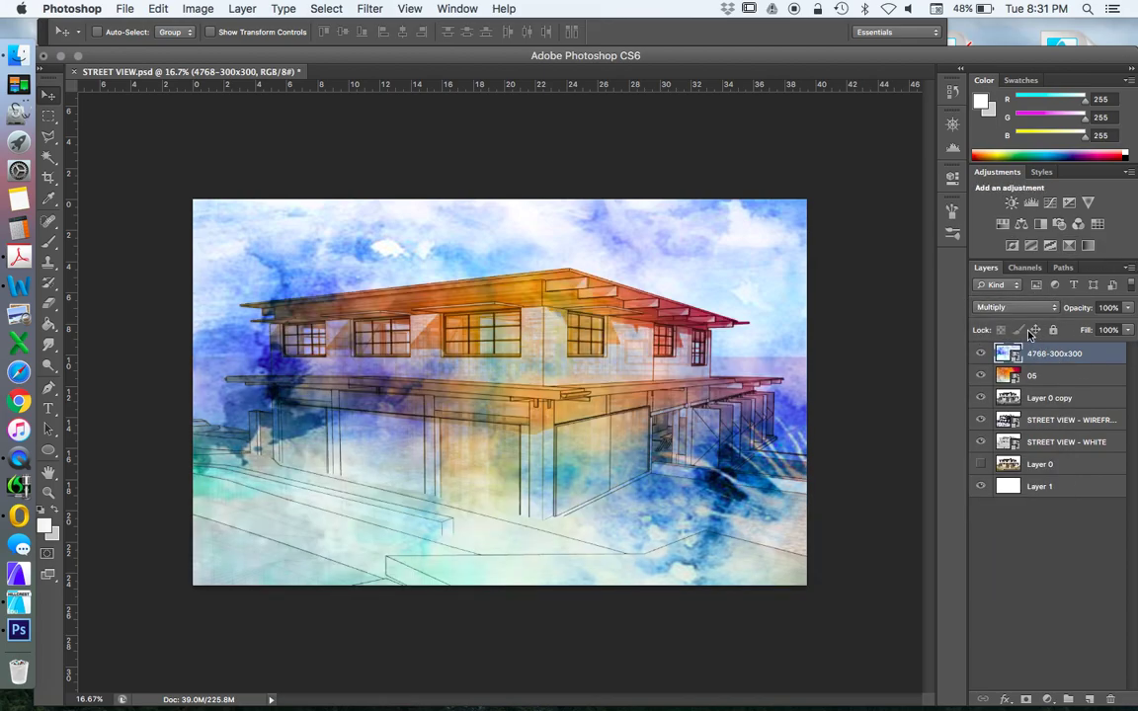
{"action": "left_click", "coordinate": [1009, 307]}
{"action": "left_click", "coordinate": [1023, 316]}
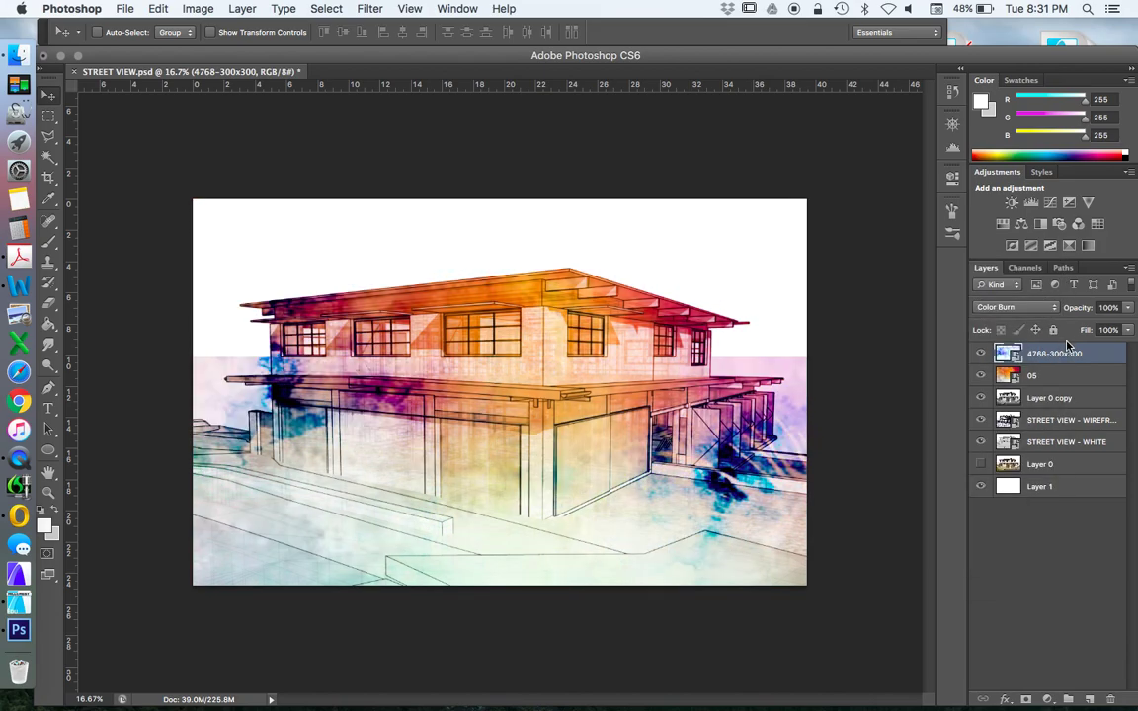
{"action": "left_click", "coordinate": [1017, 308]}
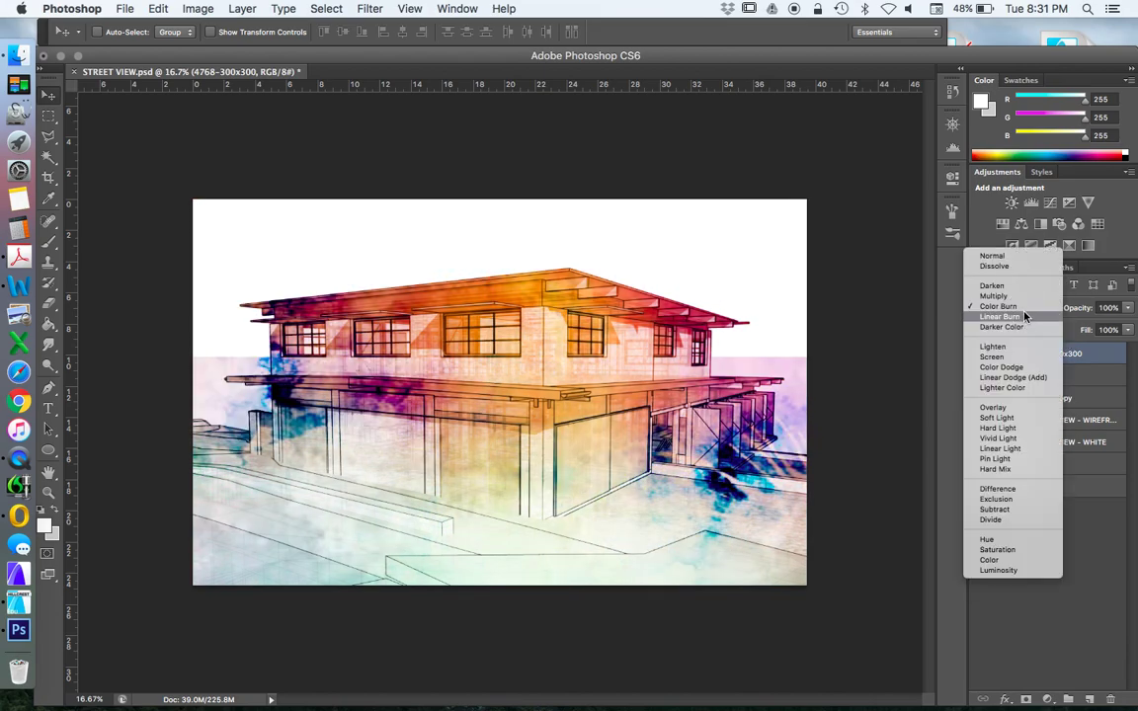
{"action": "left_click", "coordinate": [1023, 317]}
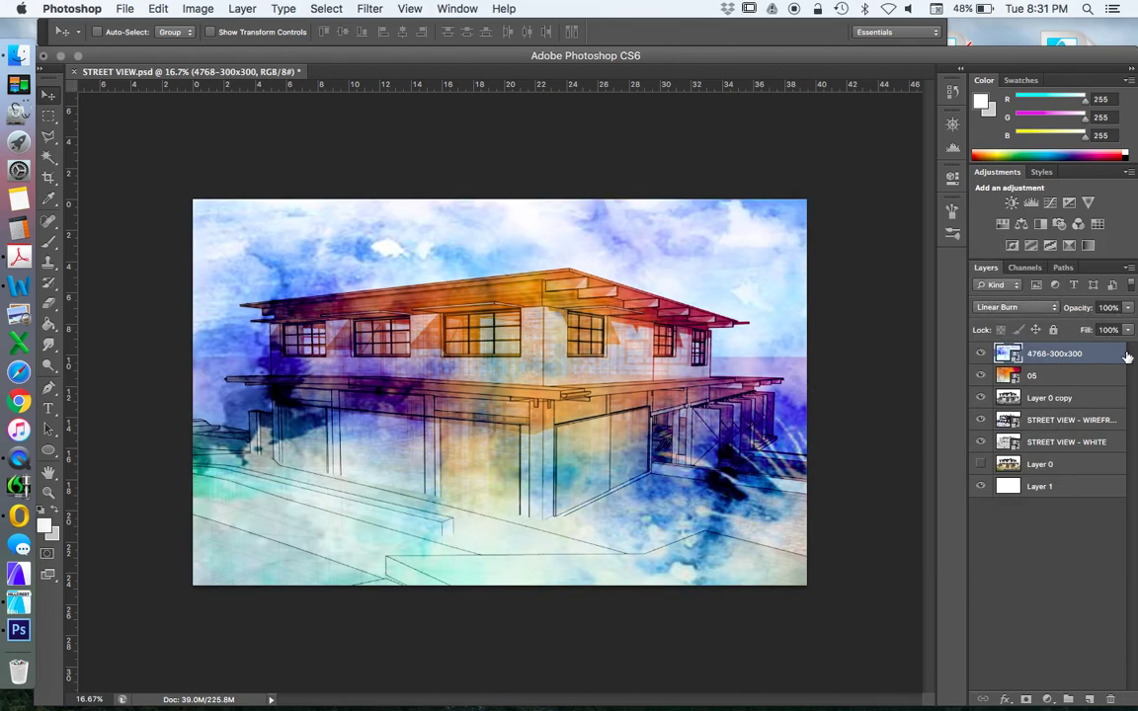
{"action": "left_click", "coordinate": [1013, 308]}
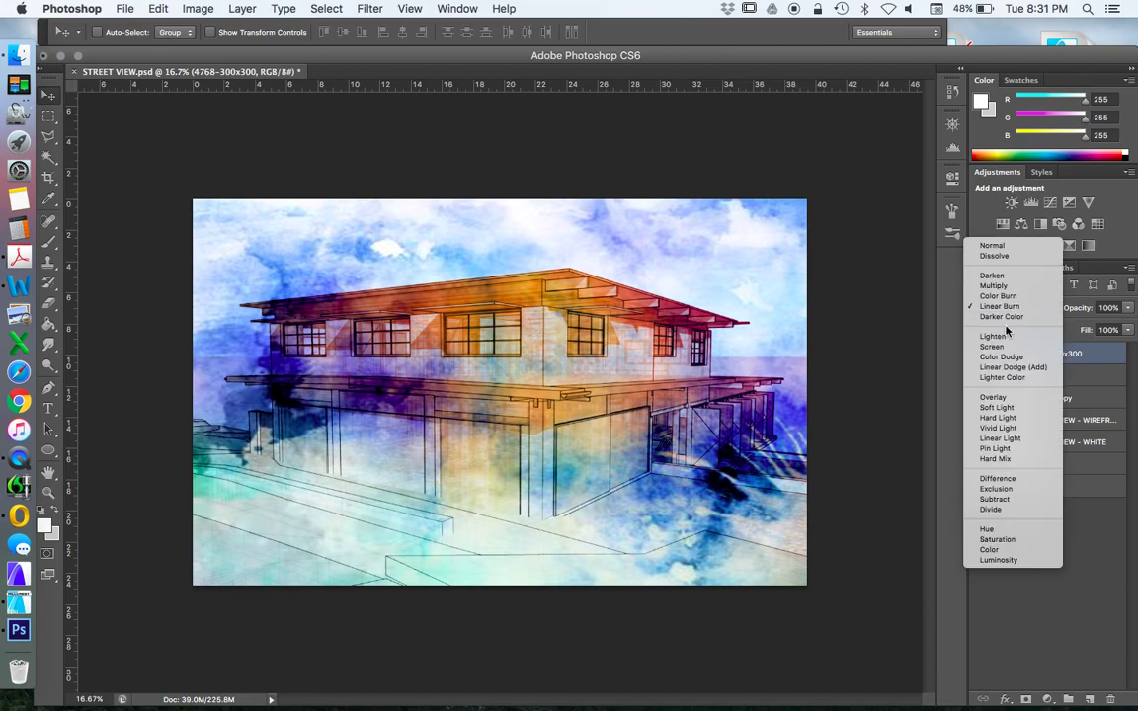
{"action": "left_click", "coordinate": [1003, 332]}
{"action": "left_click", "coordinate": [1012, 308]}
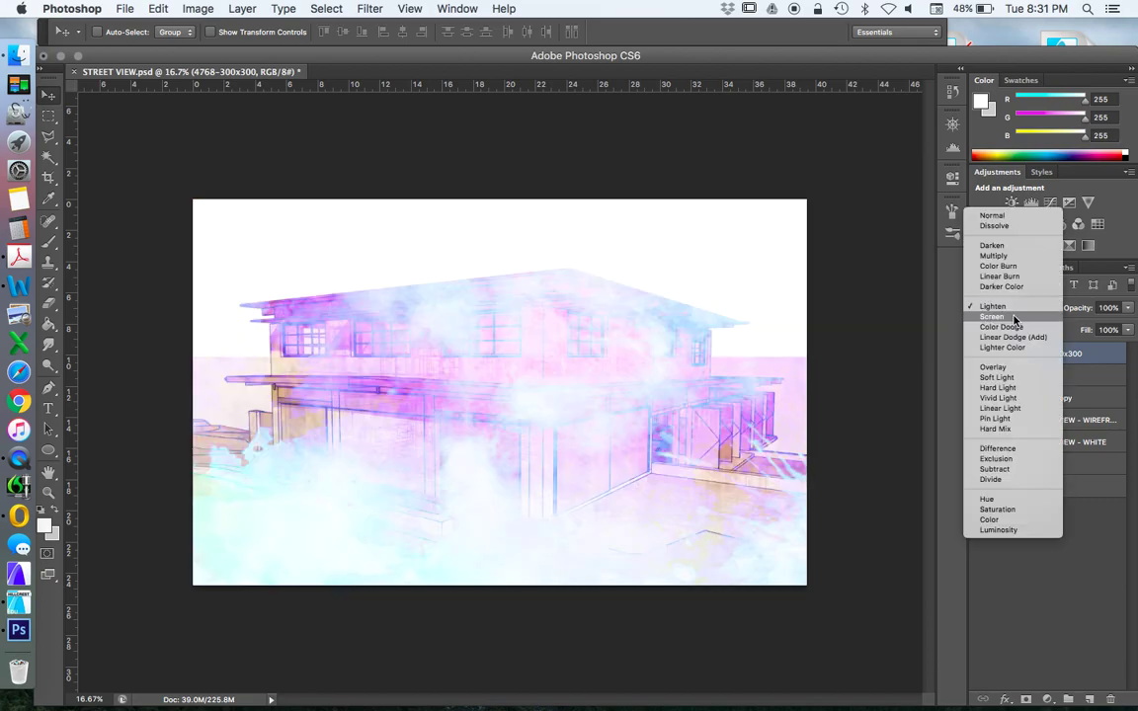
{"action": "left_click", "coordinate": [893, 302]}
{"action": "left_click", "coordinate": [1039, 305]}
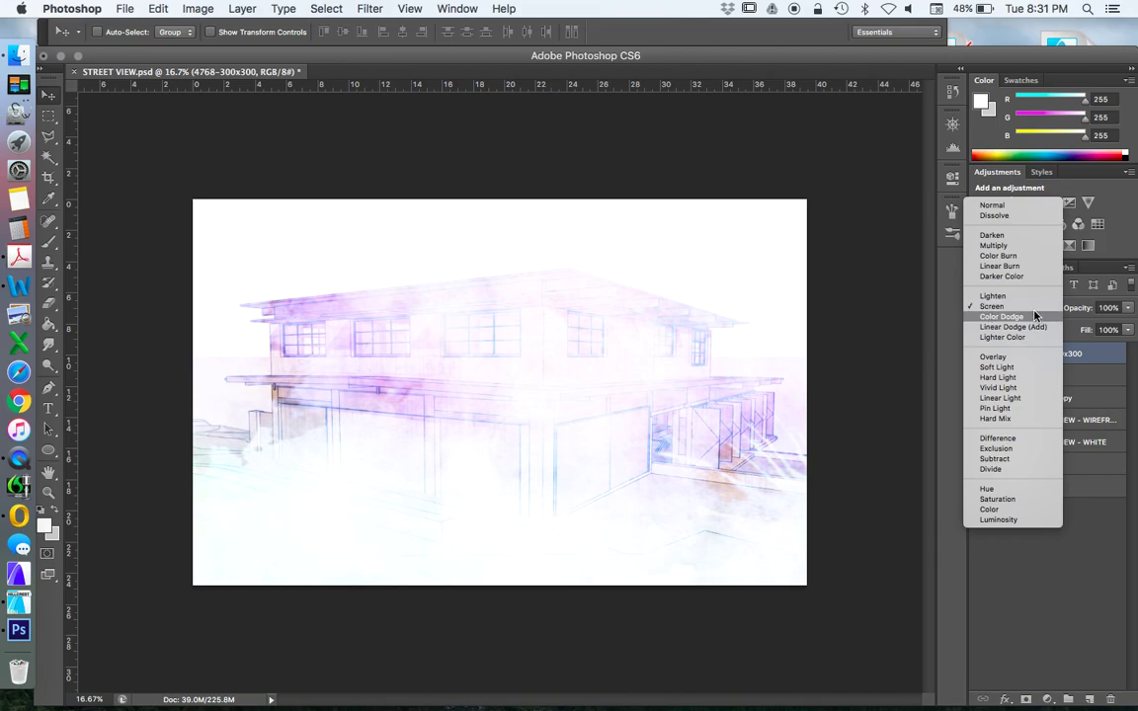
{"action": "left_click", "coordinate": [1035, 316]}
Try Overlay, Soft Light and Dissolve, then settle on Darken at 47% opacity
{"action": "left_click", "coordinate": [1039, 309]}
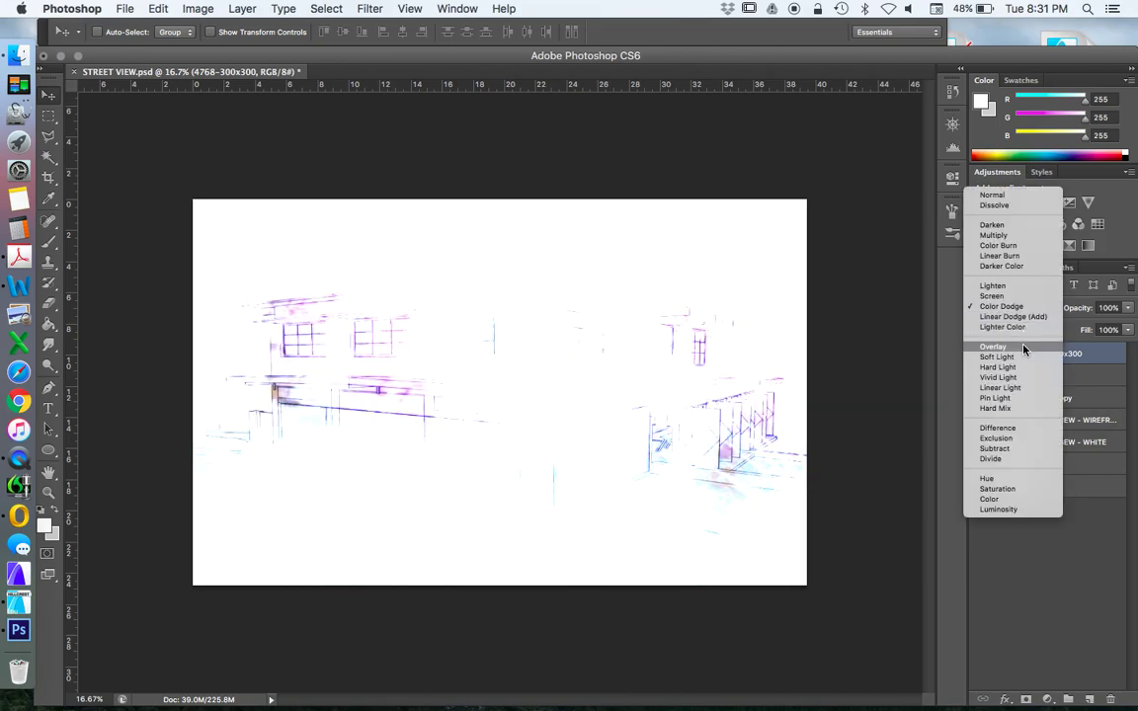
{"action": "left_click", "coordinate": [1024, 348]}
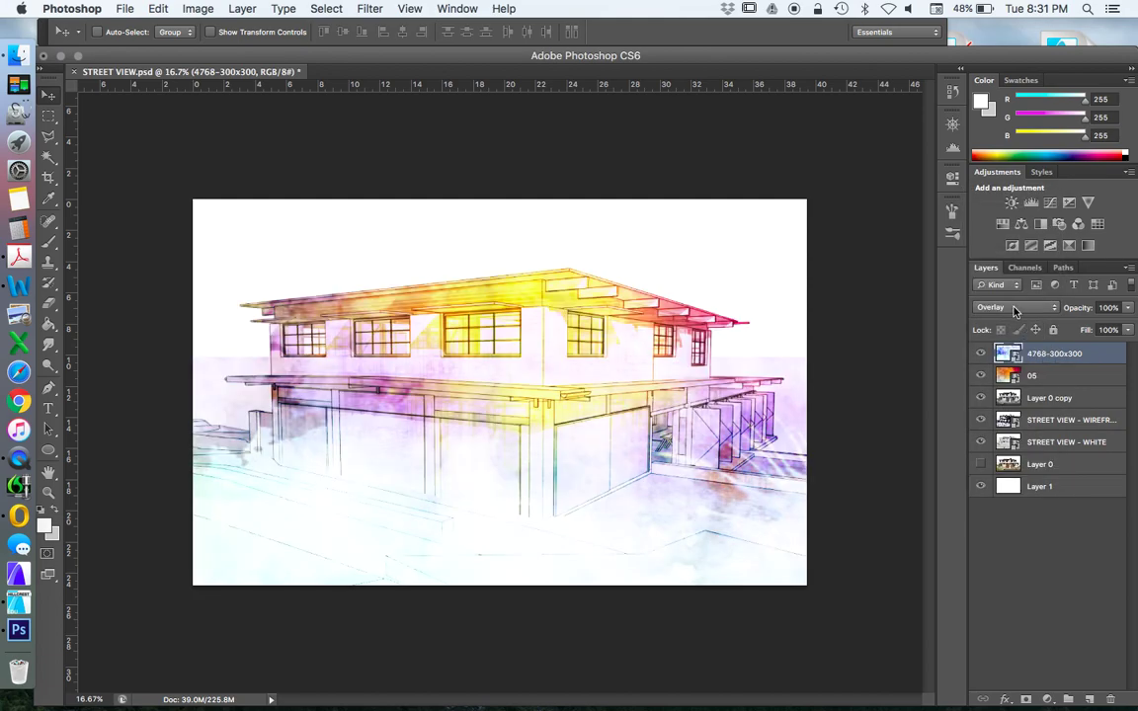
{"action": "left_click", "coordinate": [1014, 309]}
{"action": "left_click", "coordinate": [1014, 320]}
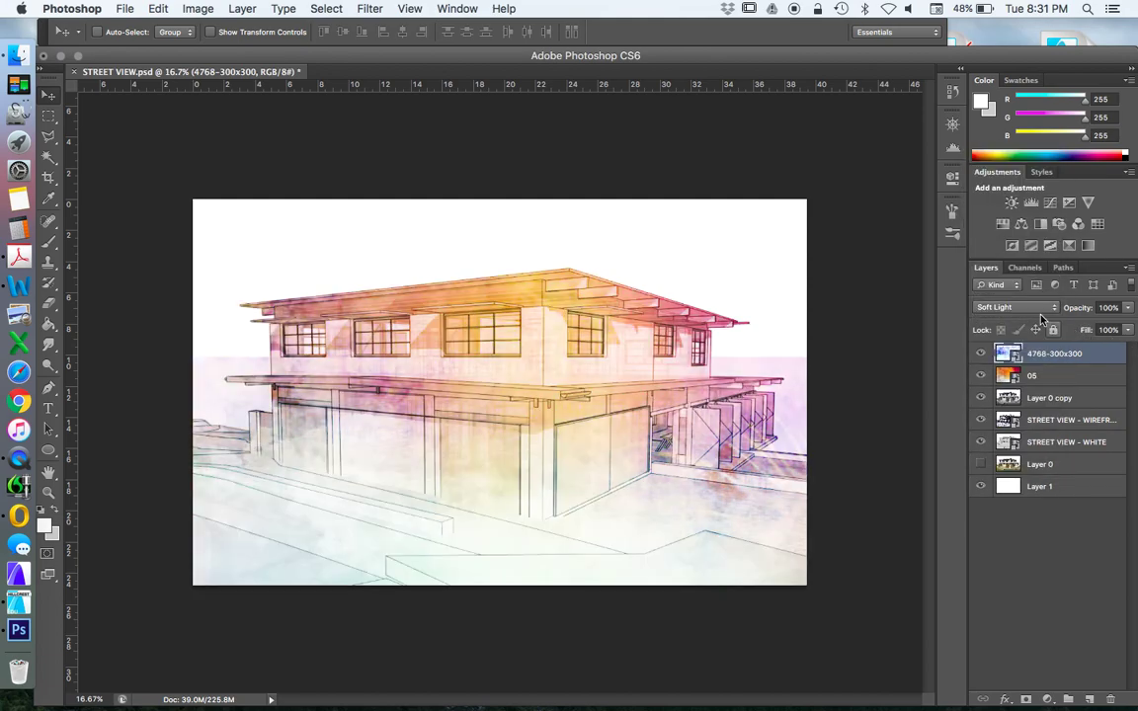
{"action": "left_click", "coordinate": [1037, 309]}
{"action": "left_click", "coordinate": [948, 156]}
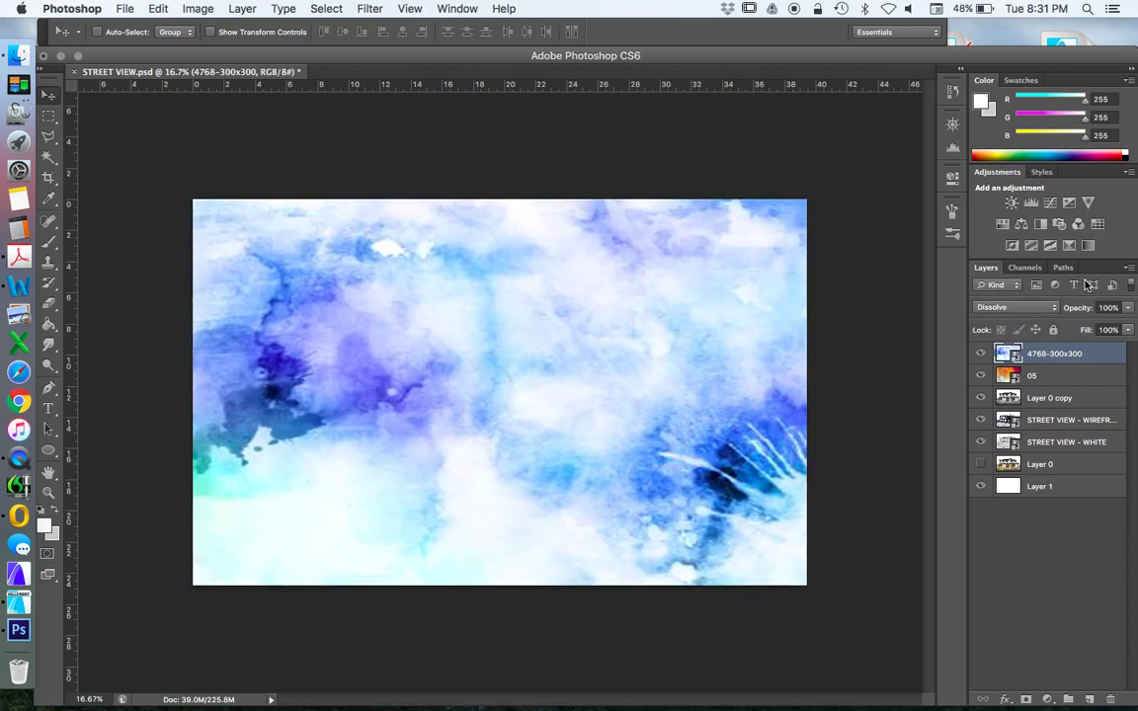
{"action": "left_click", "coordinate": [1015, 308]}
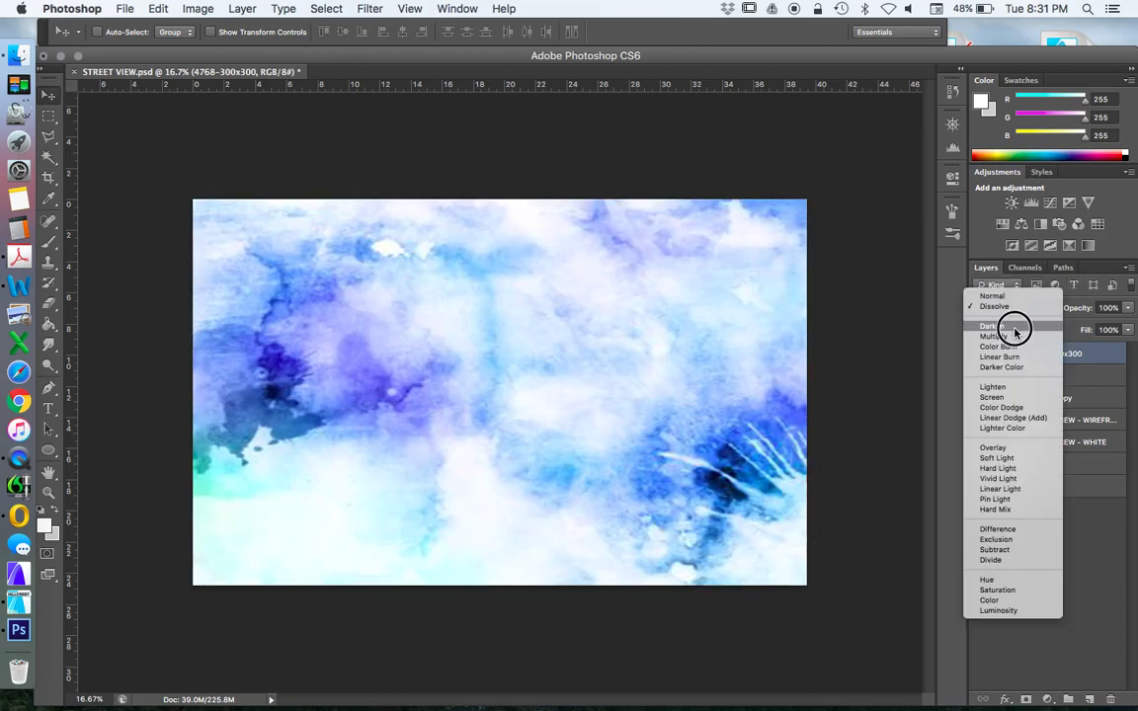
{"action": "left_click", "coordinate": [1014, 328]}
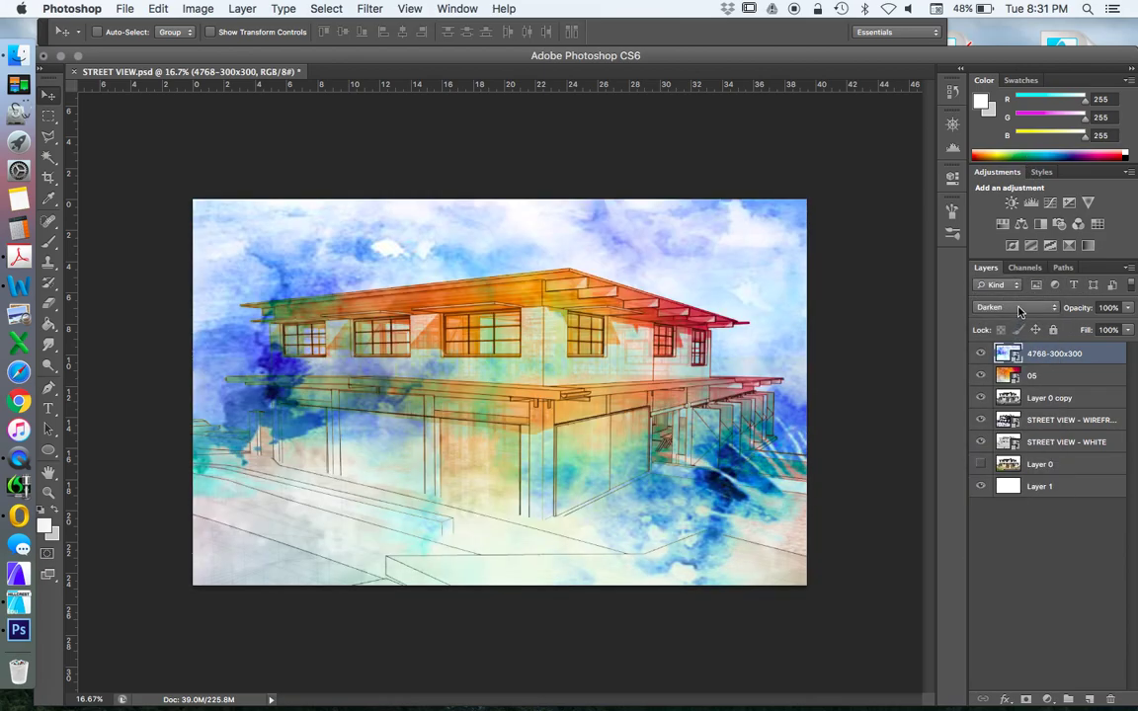
{"action": "left_click", "coordinate": [1128, 307]}
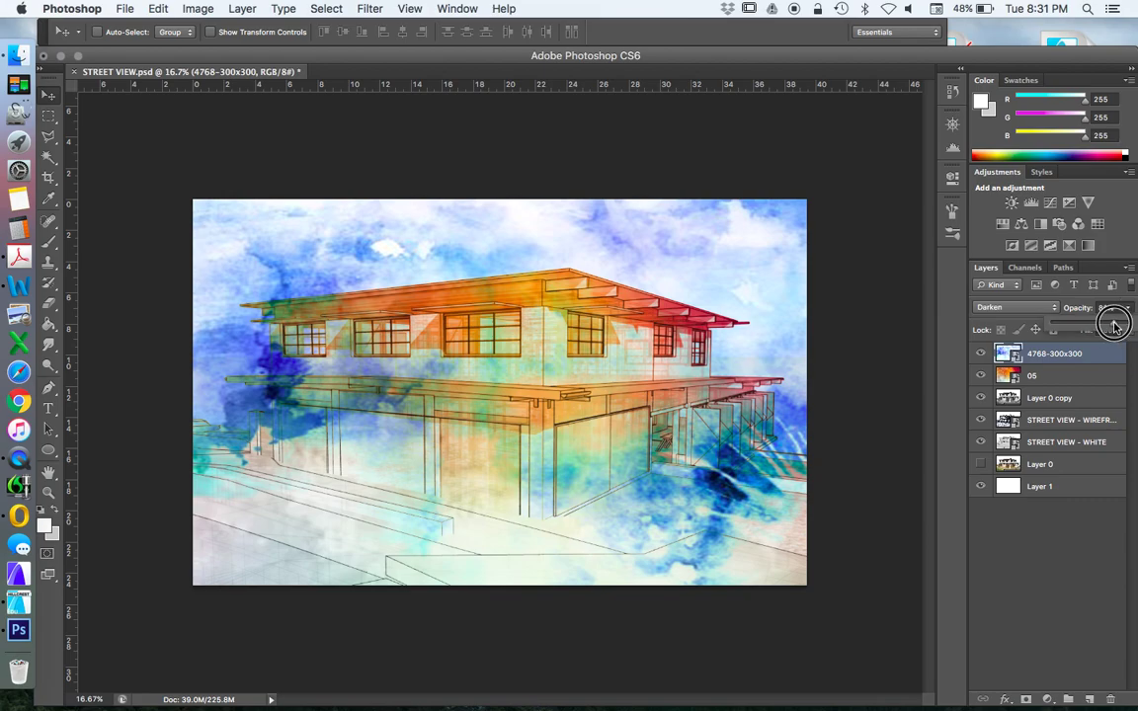
{"action": "left_click_drag", "start_coordinate": [1108, 325], "coordinate": [1088, 329]}
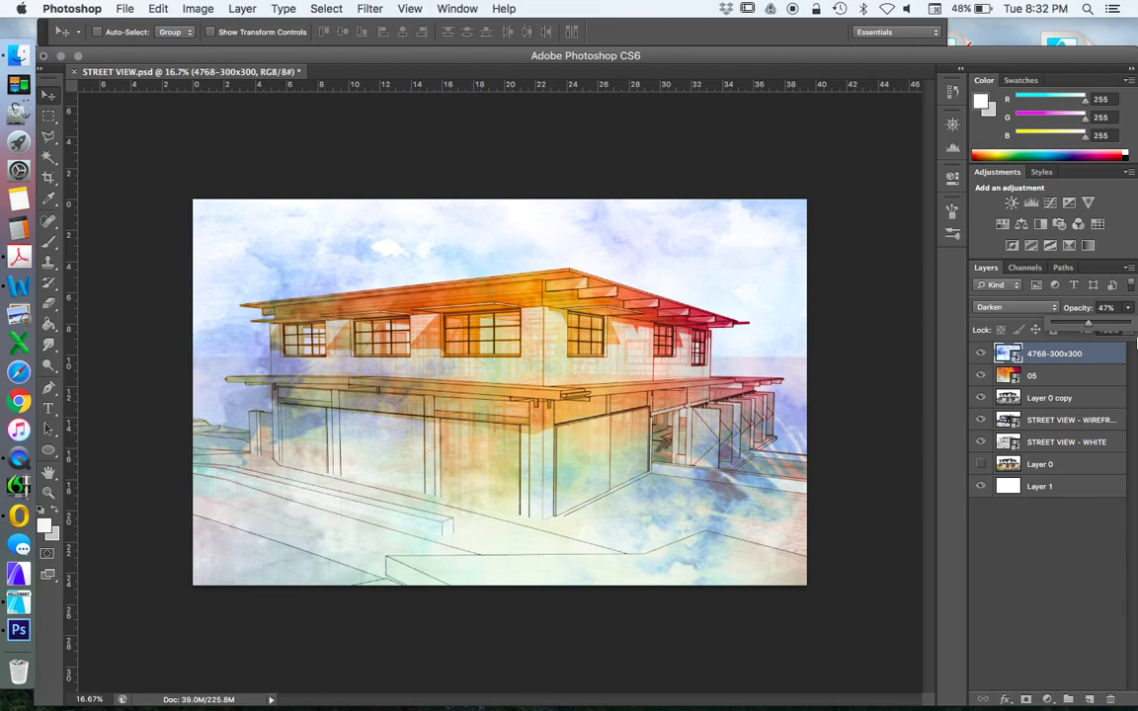
Rasterize the 4768-300x300 watercolour layer
{"action": "left_click", "coordinate": [197, 9]}
{"action": "key", "text": "Escape"}
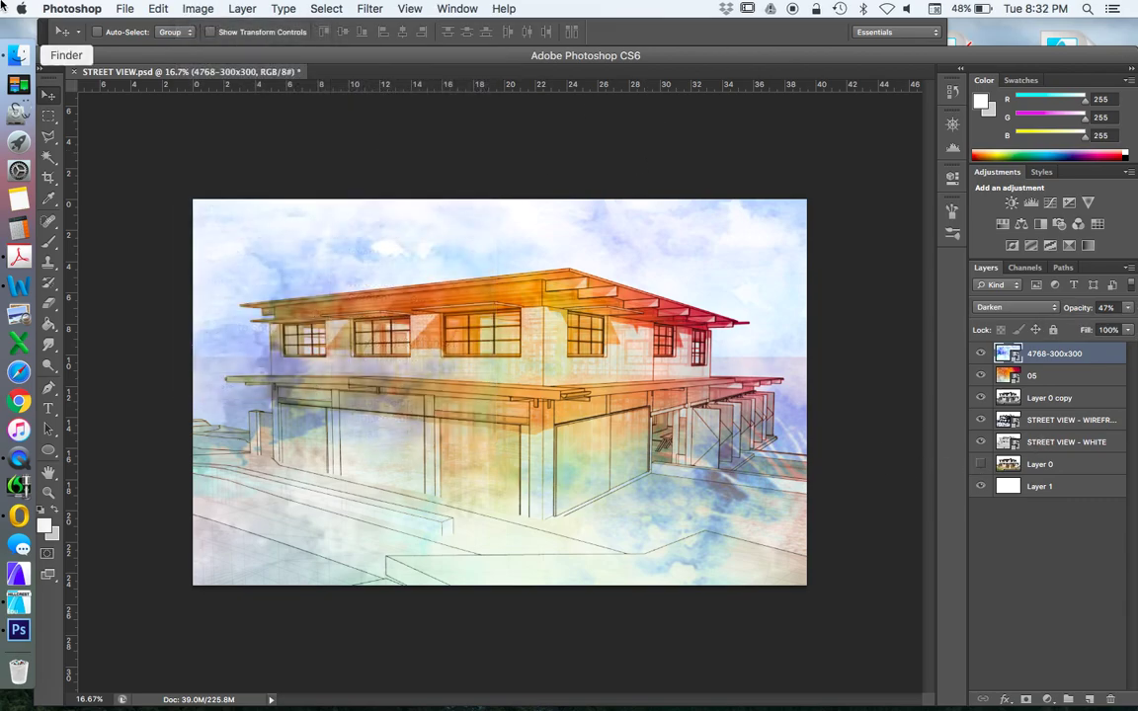
{"action": "right_click", "coordinate": [1037, 361]}
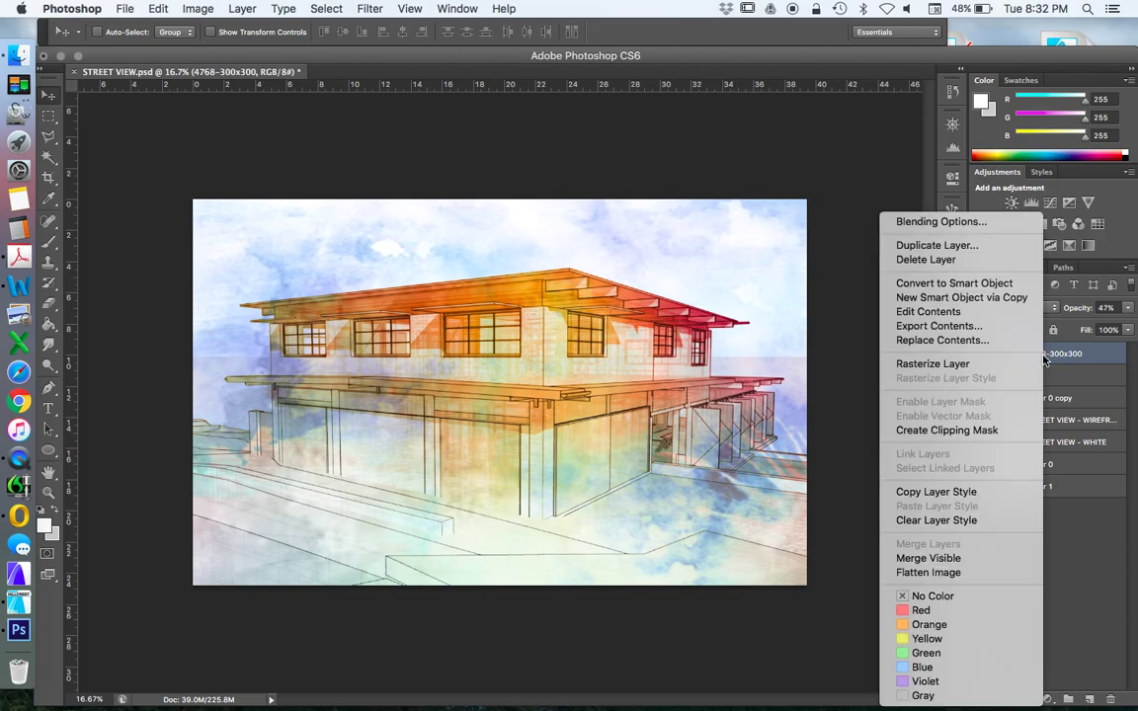
{"action": "left_click", "coordinate": [911, 365]}
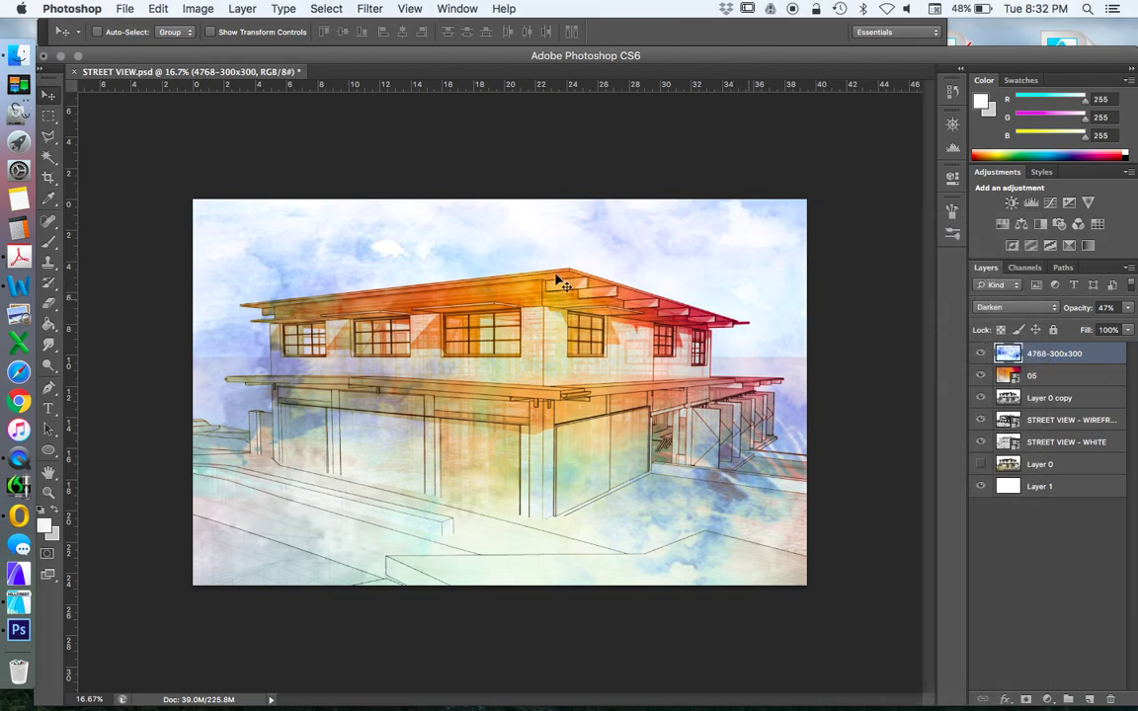
Desaturate the watercolour to -100 saturation and raise its opacity to 76%
{"action": "left_click_drag", "start_coordinate": [202, 8], "coordinate": [695, 193]}
{"action": "left_click_drag", "start_coordinate": [870, 288], "coordinate": [654, 279]}
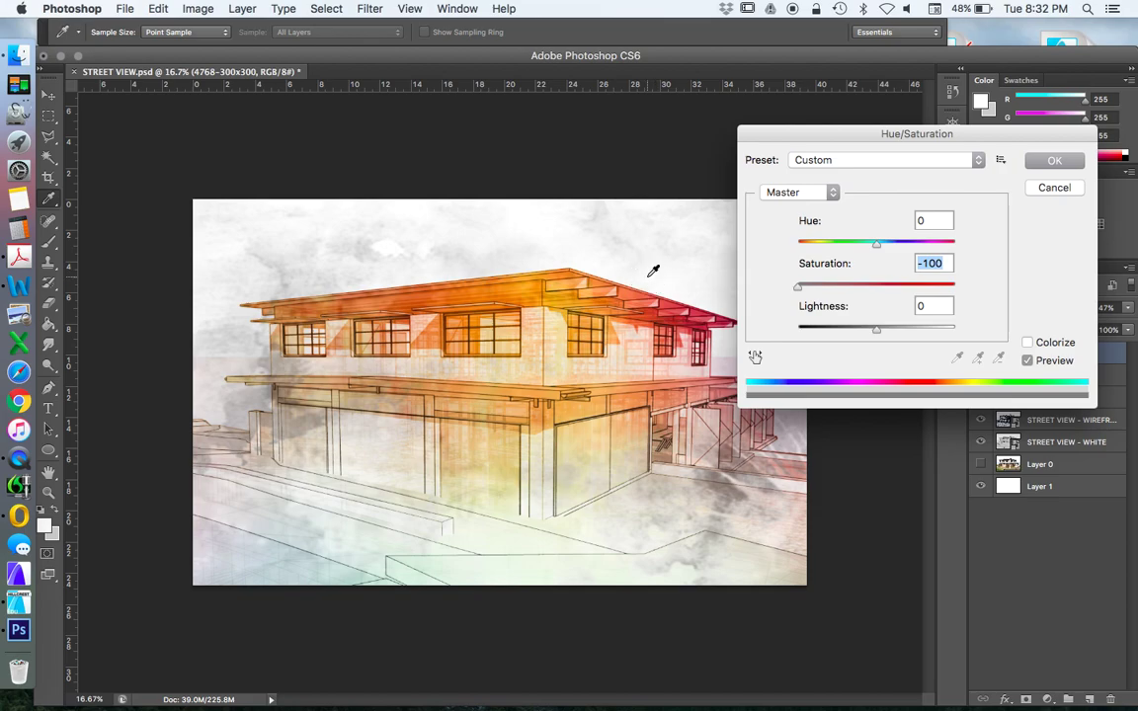
{"action": "left_click", "coordinate": [1055, 160]}
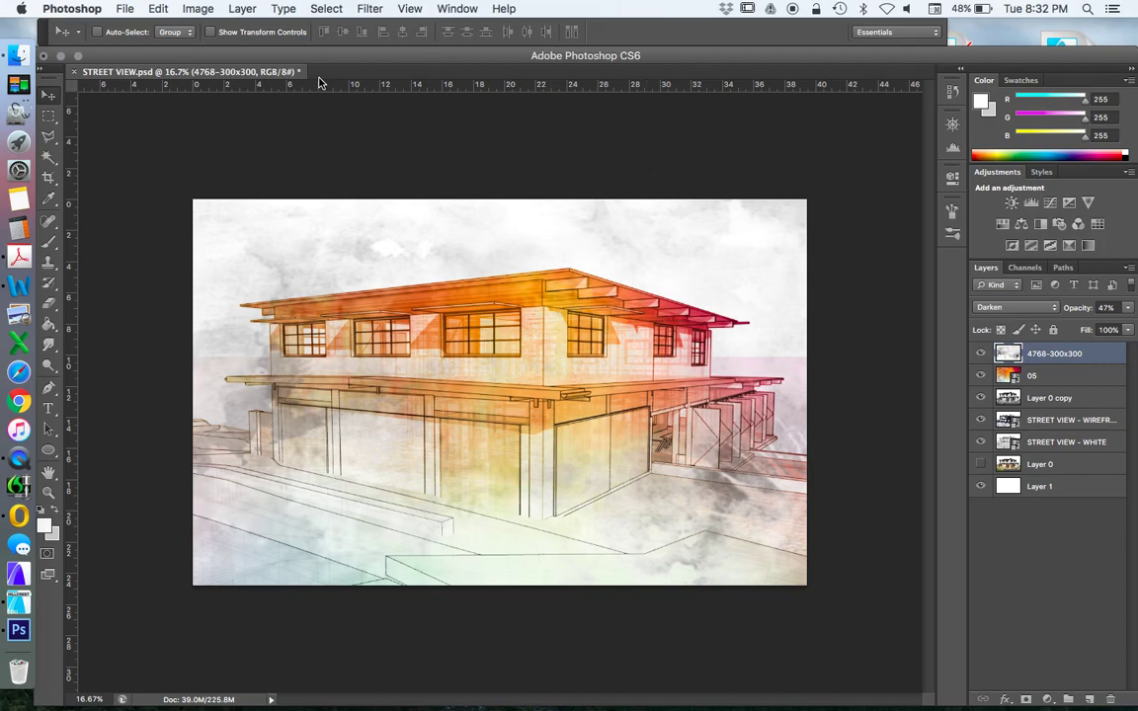
{"action": "left_click", "coordinate": [1127, 308]}
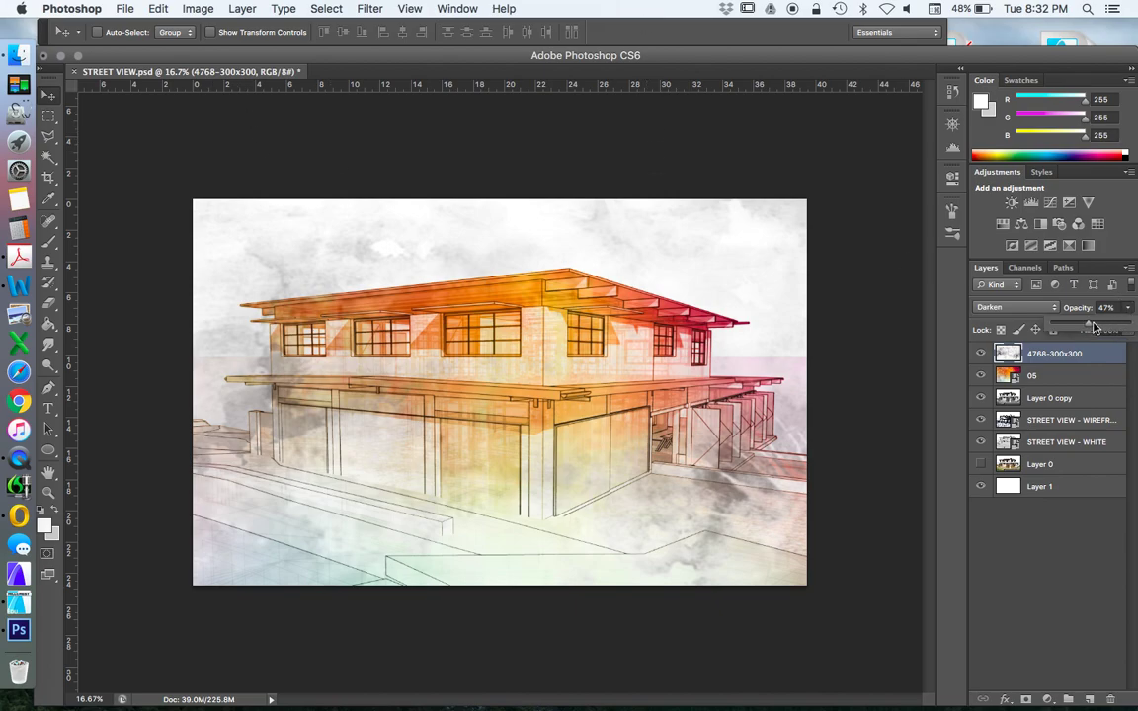
{"action": "left_click_drag", "start_coordinate": [1094, 328], "coordinate": [1113, 326]}
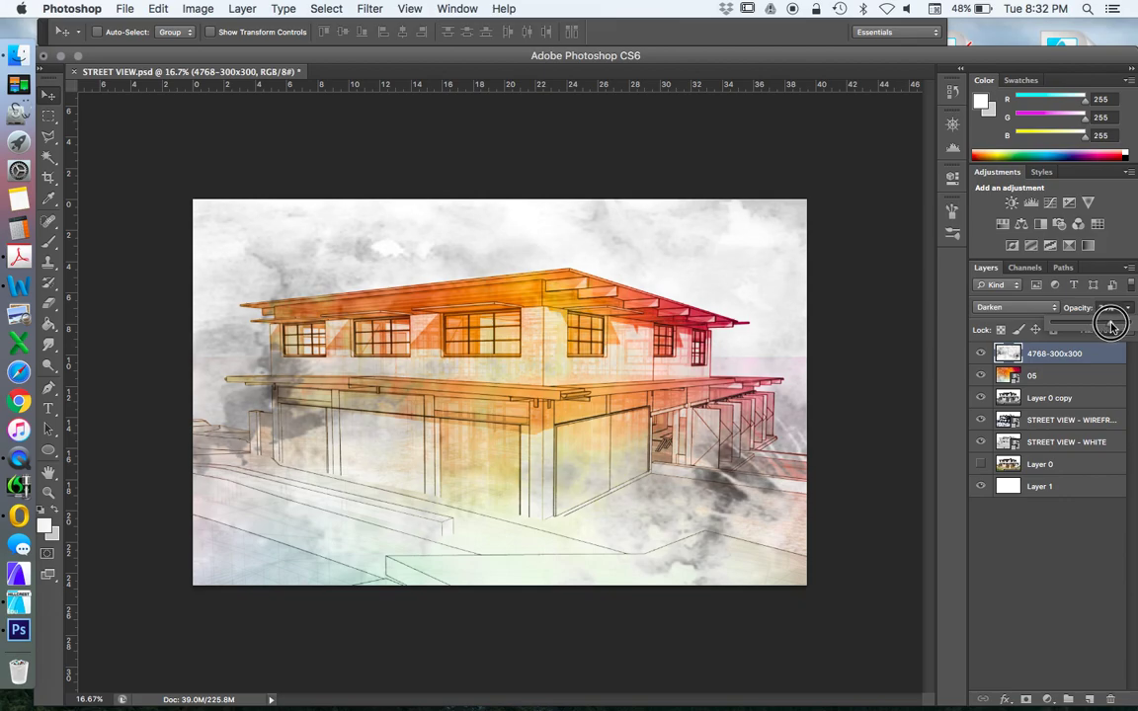
Erase the grey wash left of the building and at lower right with a soft 11%-opacity, 1211 px eraser
{"action": "left_click", "coordinate": [51, 305]}
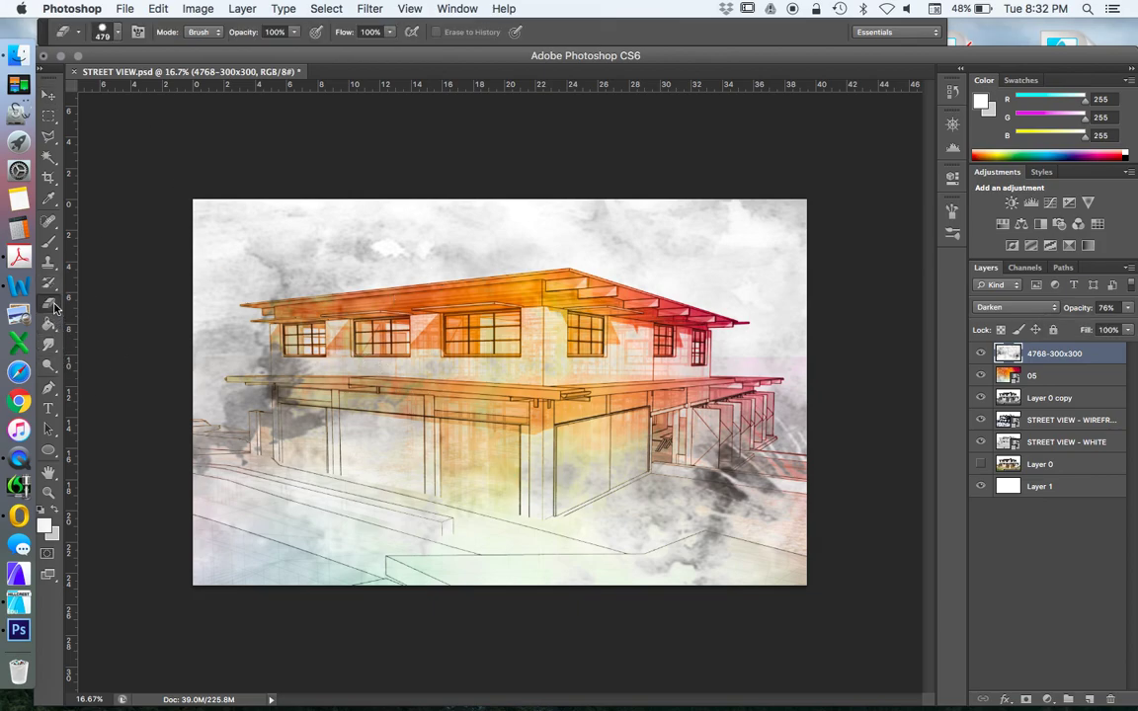
{"action": "left_click", "coordinate": [293, 31]}
{"action": "left_click_drag", "start_coordinate": [286, 45], "coordinate": [228, 49]}
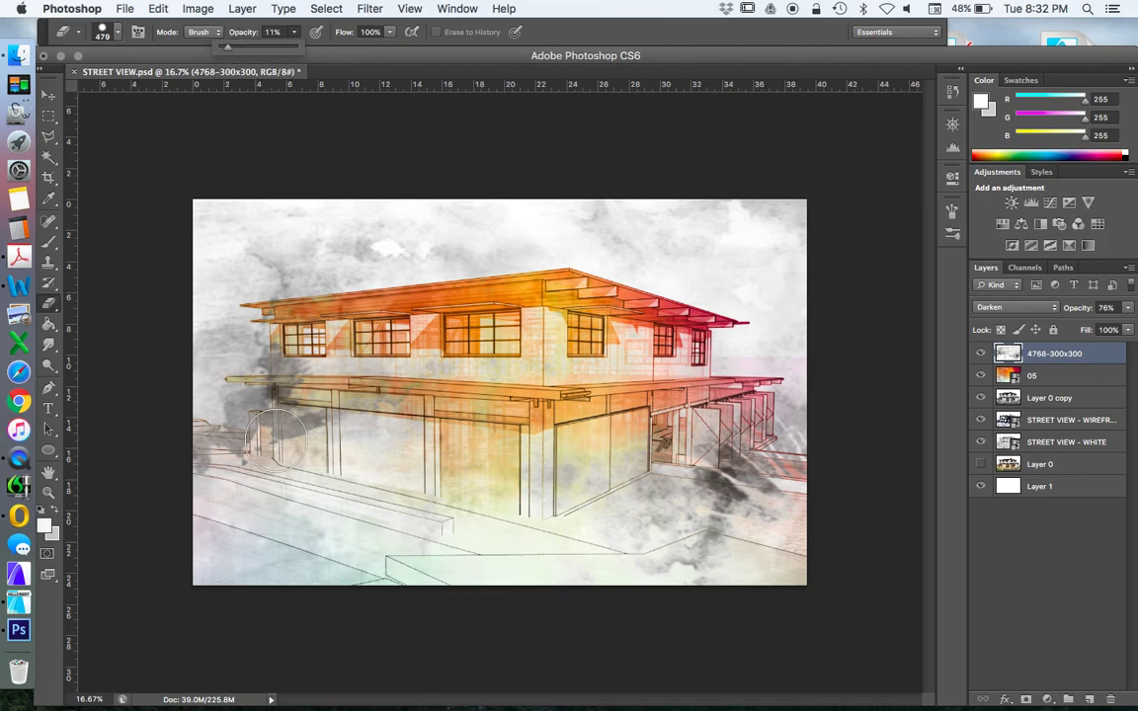
{"action": "left_click", "coordinate": [119, 32]}
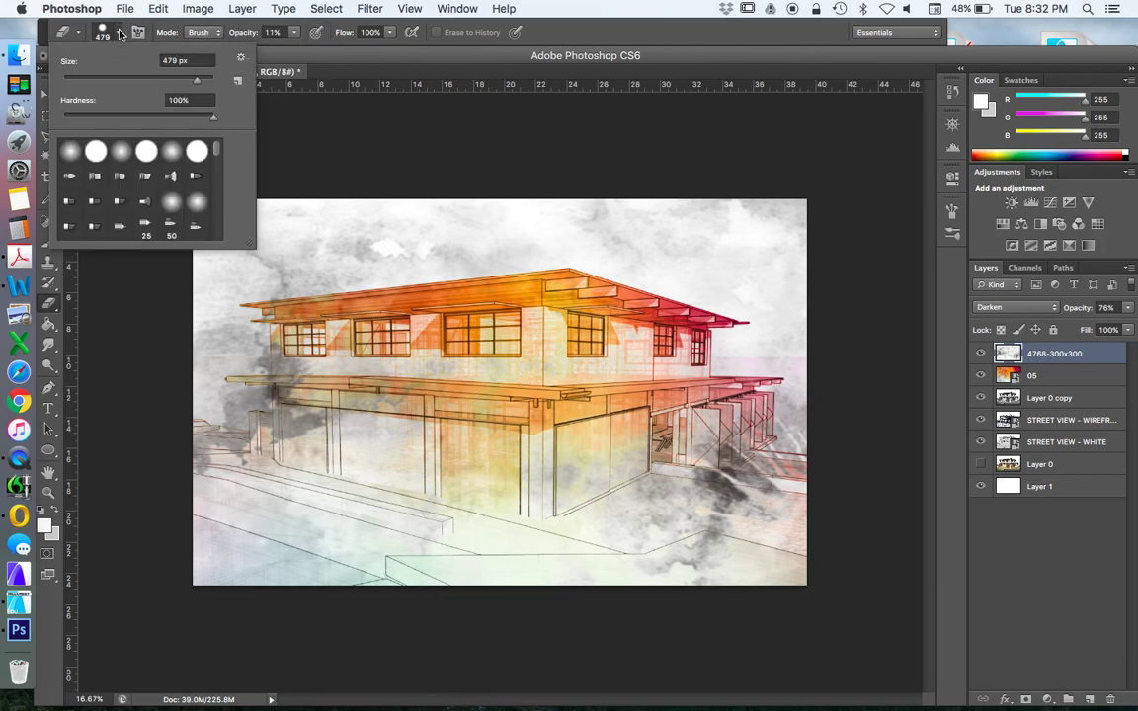
{"action": "left_click_drag", "start_coordinate": [196, 79], "coordinate": [201, 79]}
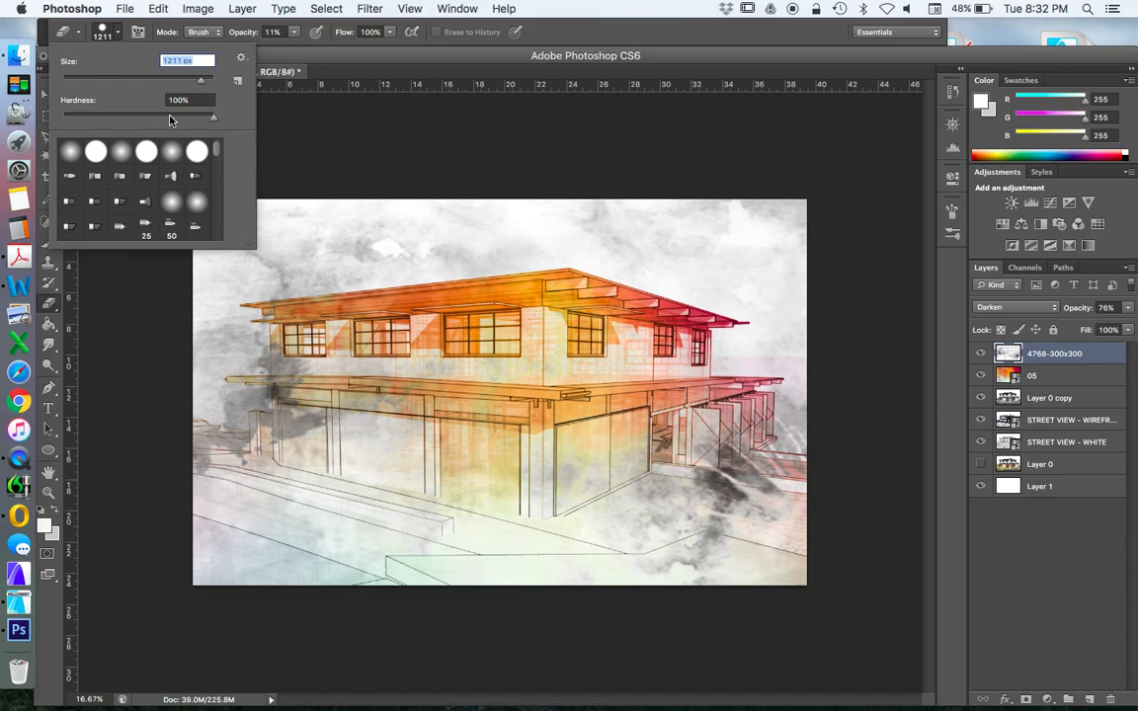
{"action": "left_click", "coordinate": [168, 103]}
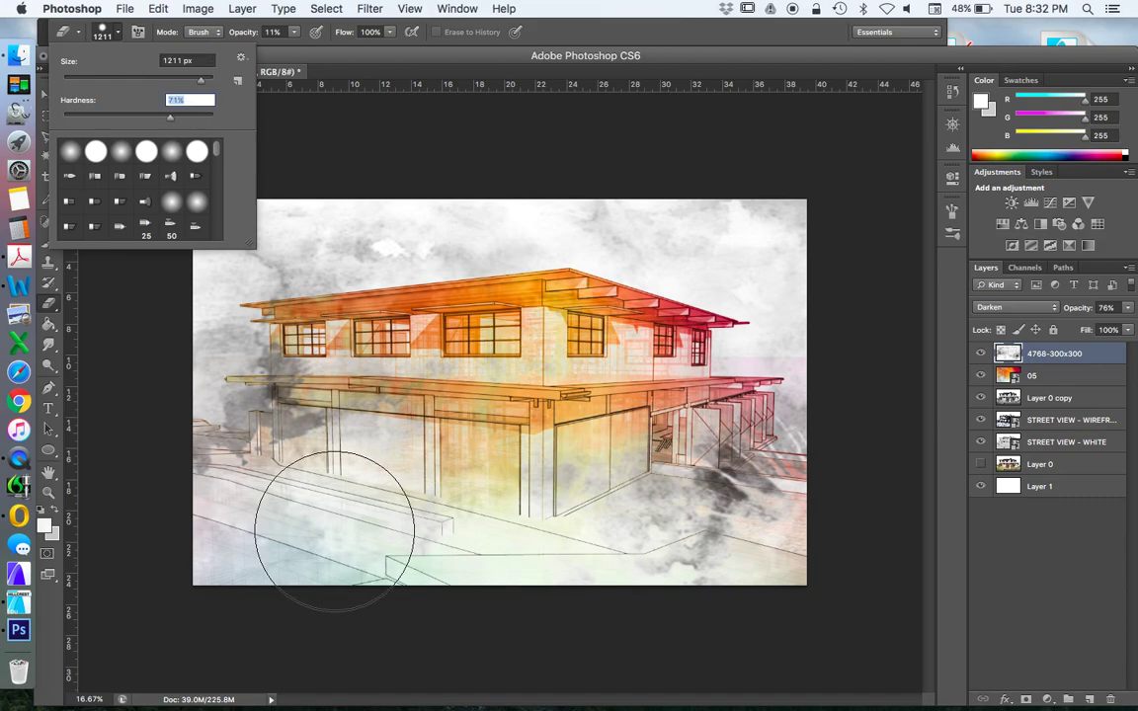
{"action": "left_click", "coordinate": [300, 419]}
{"action": "mouse_move", "coordinate": [299, 419]}
{"action": "left_mouse_down"}
{"action": "mouse_move", "coordinate": [253, 419]}
{"action": "mouse_move", "coordinate": [241, 431]}
{"action": "mouse_move", "coordinate": [310, 275]}
{"action": "mouse_move", "coordinate": [229, 426]}
{"action": "left_mouse_up"}
{"action": "mouse_move", "coordinate": [610, 419]}
{"action": "left_mouse_down"}
{"action": "mouse_move", "coordinate": [724, 495]}
{"action": "mouse_move", "coordinate": [736, 480]}
{"action": "mouse_move", "coordinate": [724, 546]}
{"action": "left_mouse_up"}
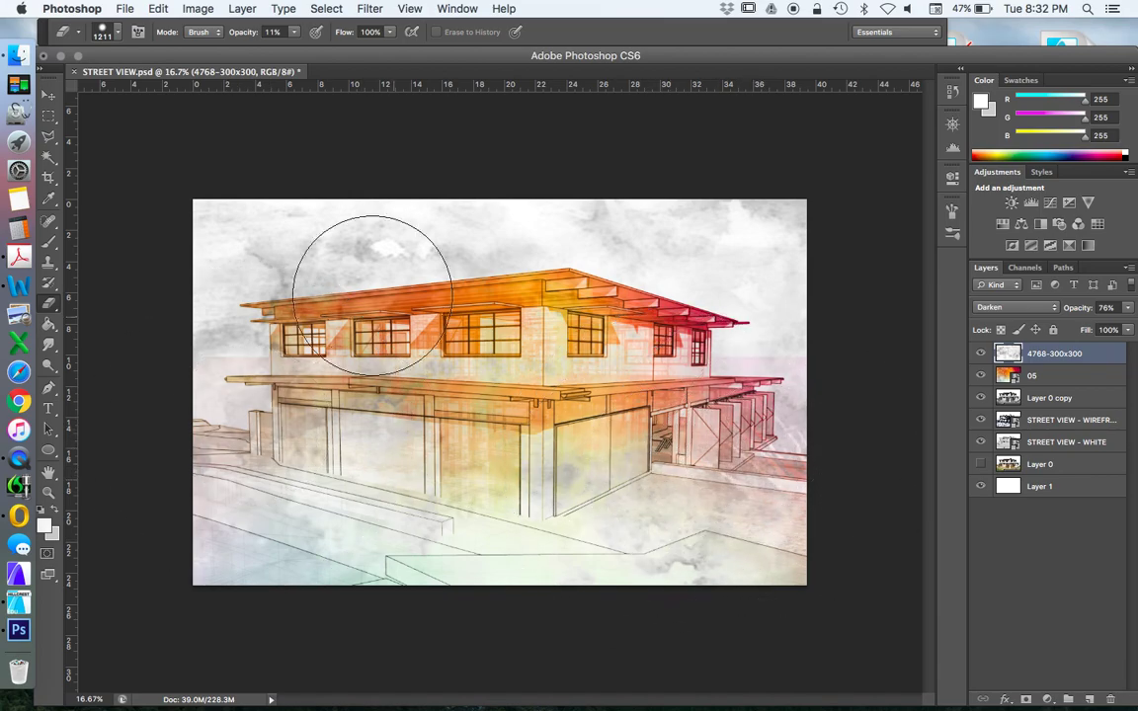
Apply Brightness/Contrast with Contrast -50 to the grey watercolour wash layer
{"action": "left_click", "coordinate": [47, 95]}
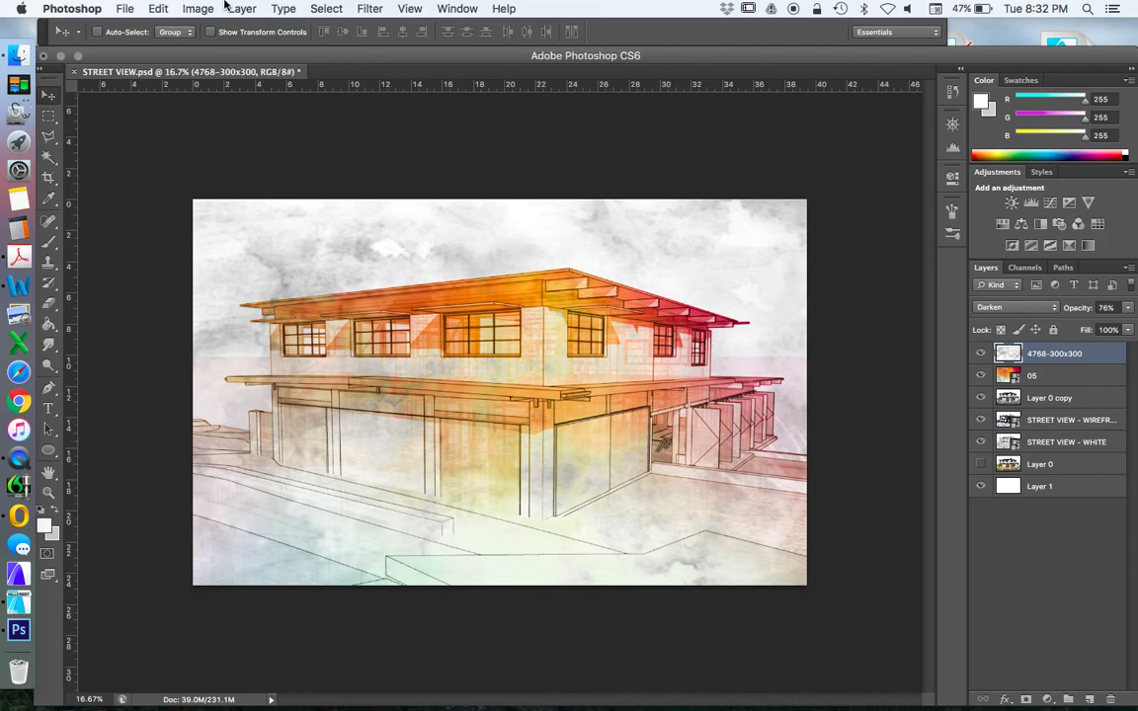
{"action": "left_click", "coordinate": [203, 8]}
{"action": "mouse_move", "coordinate": [191, 57]}
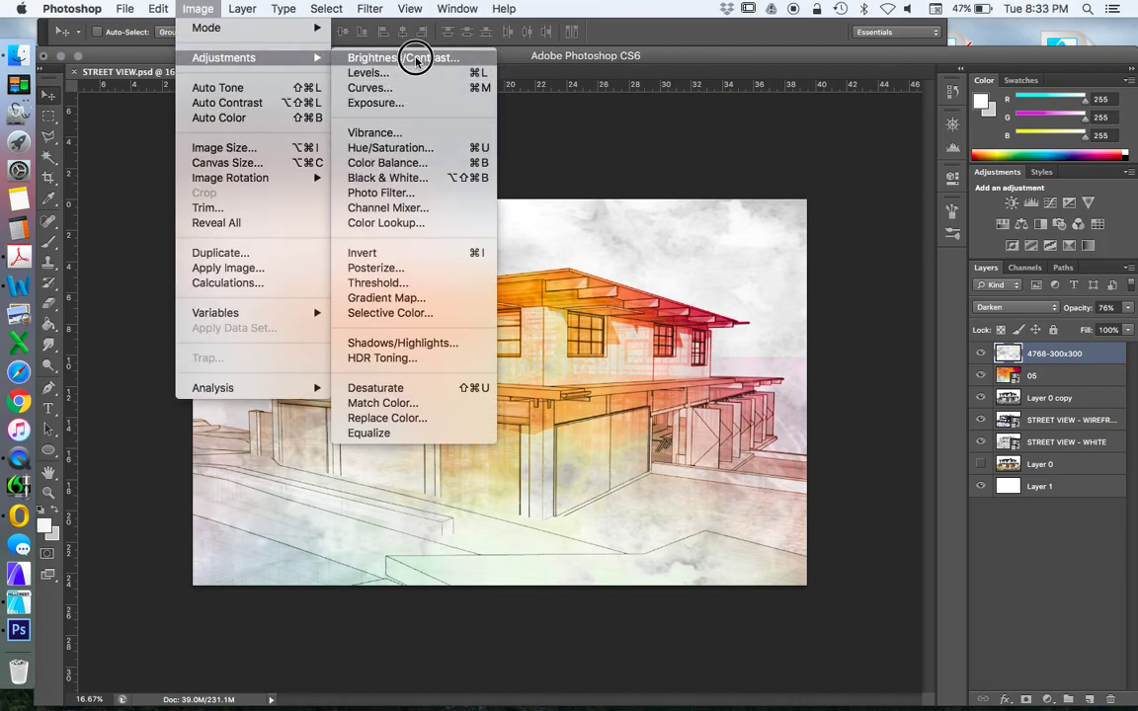
{"action": "left_click", "coordinate": [699, 242]}
{"action": "left_click_drag", "start_coordinate": [790, 294], "coordinate": [713, 286]}
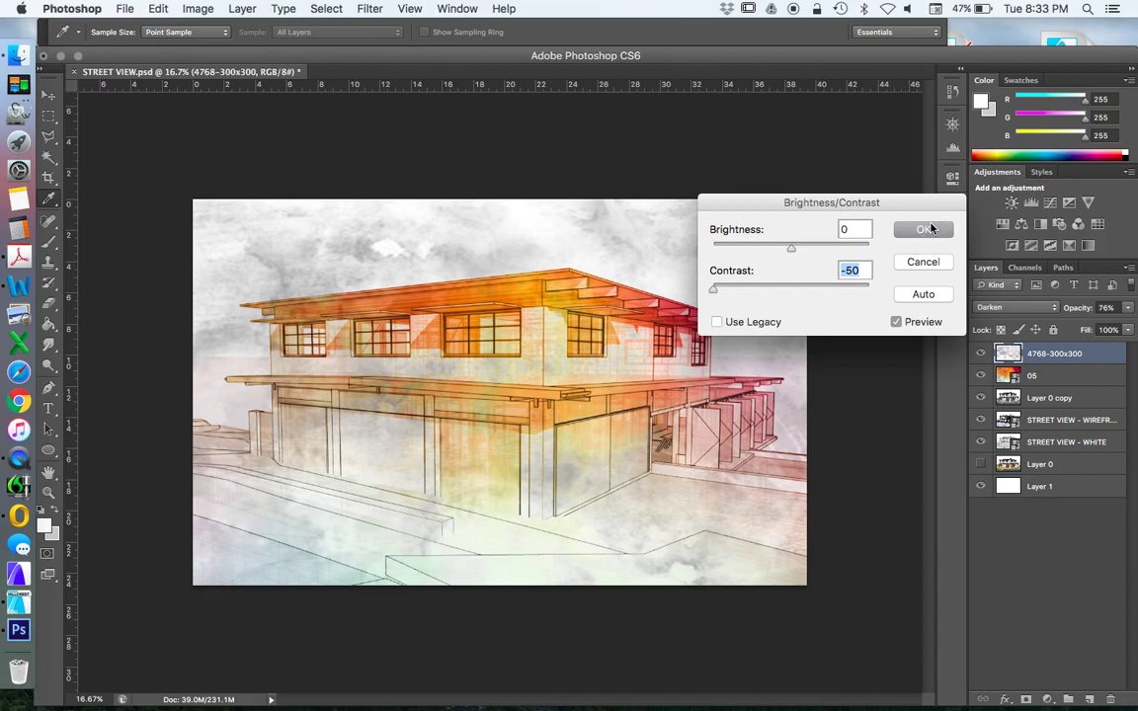
{"action": "left_click", "coordinate": [926, 229]}
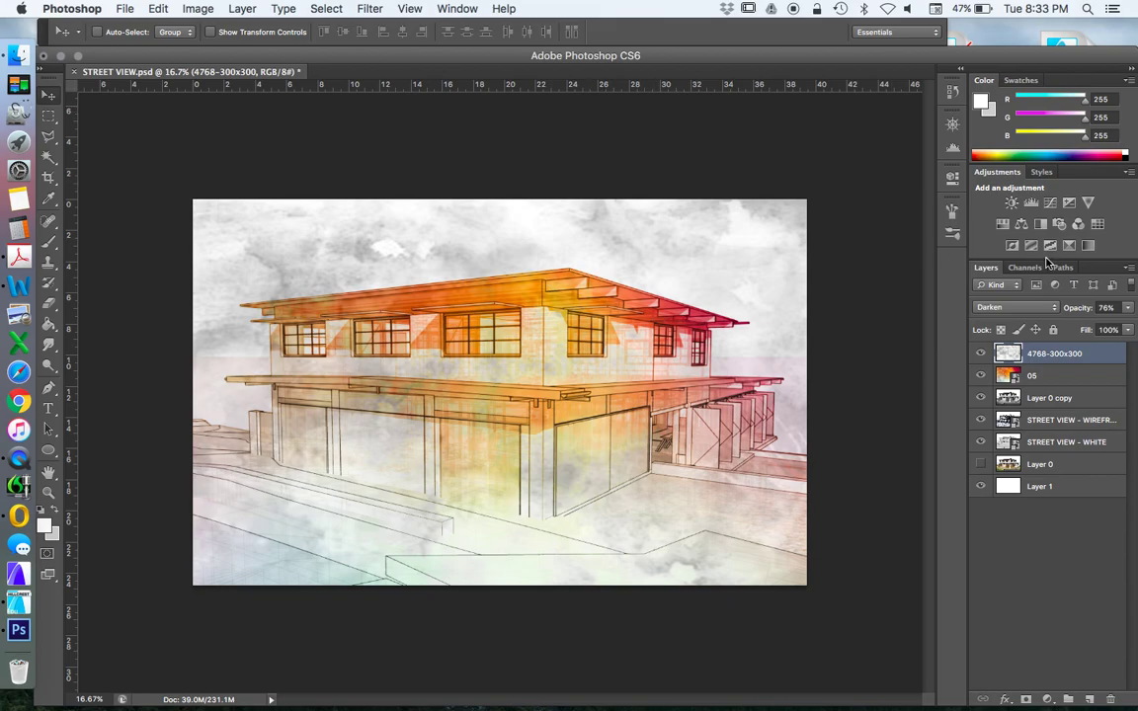
Set the STREET VIEW - WIREFRAME layer's opacity to 28%
{"action": "left_click", "coordinate": [1050, 422]}
{"action": "left_click", "coordinate": [1129, 313]}
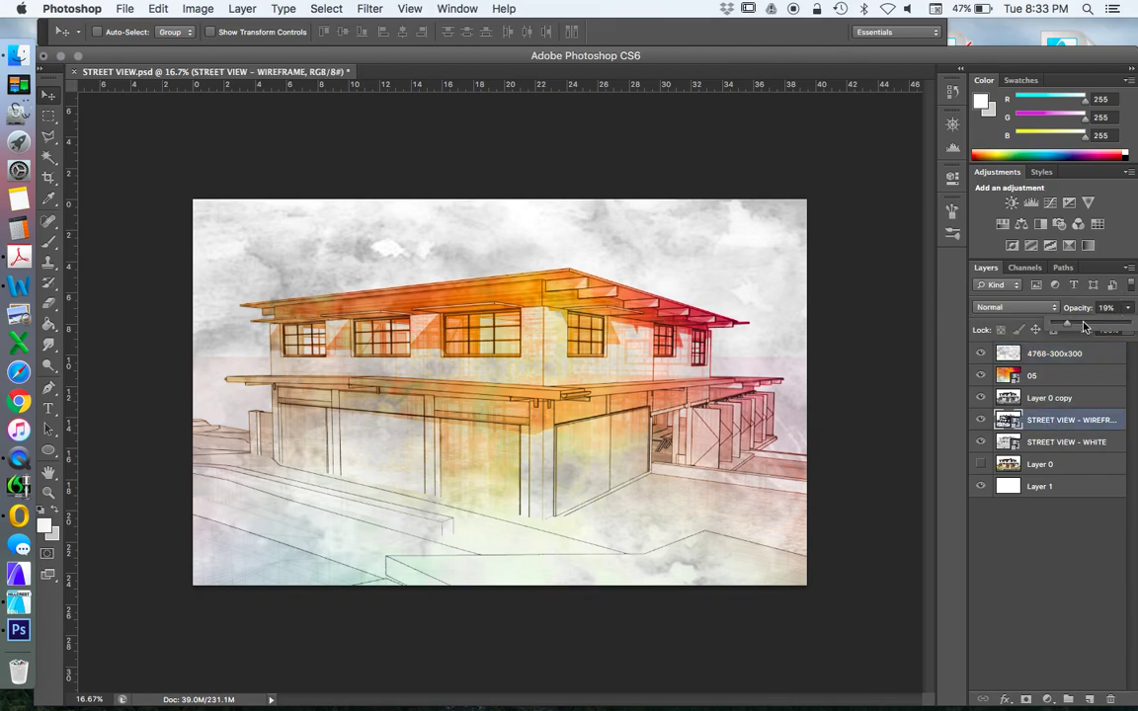
{"action": "mouse_move", "coordinate": [1067, 323]}
{"action": "left_mouse_down"}
{"action": "mouse_move", "coordinate": [1093, 329]}
{"action": "mouse_move", "coordinate": [1073, 329]}
{"action": "left_mouse_up"}
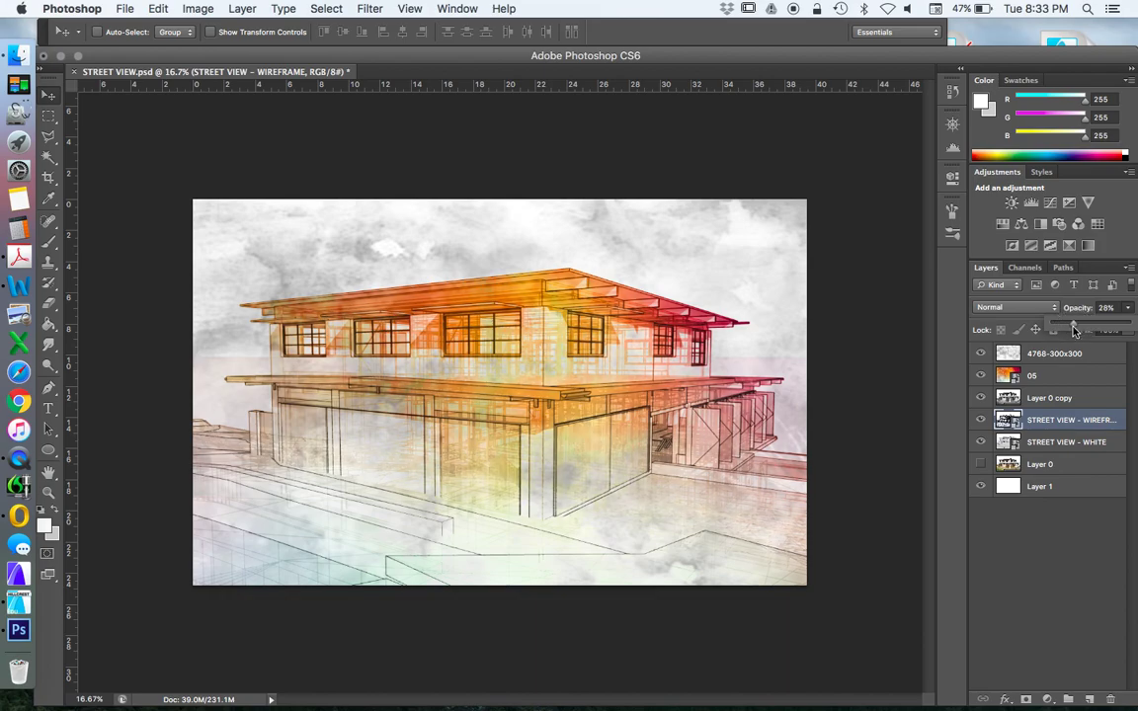